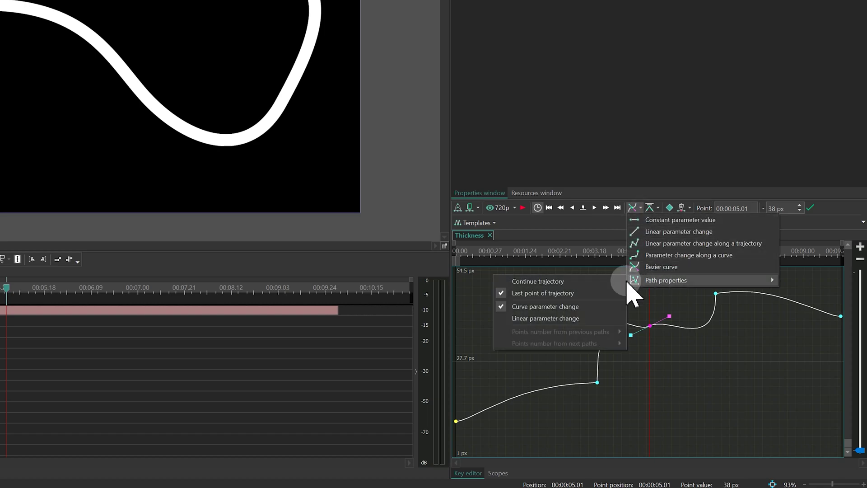
- Make the Thickness curve linear after the current point and lower the magenta keypoint's thickness
left_click(560, 319)
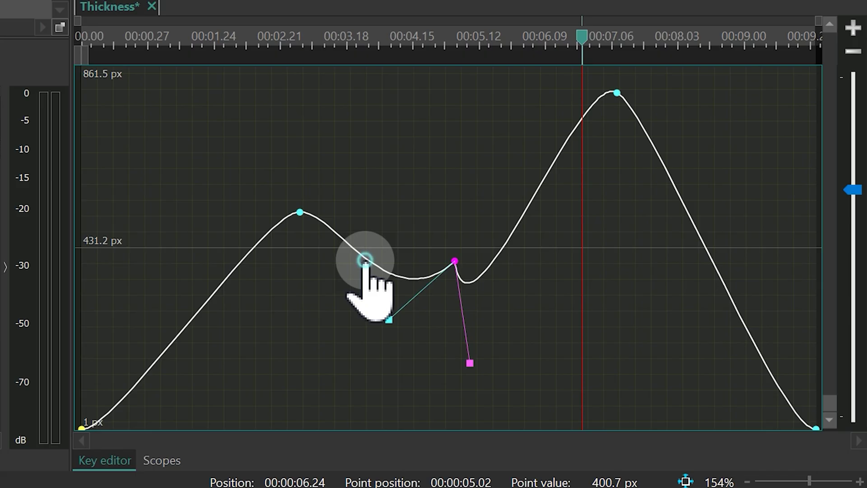
left_click_drag(368, 259, 394, 254)
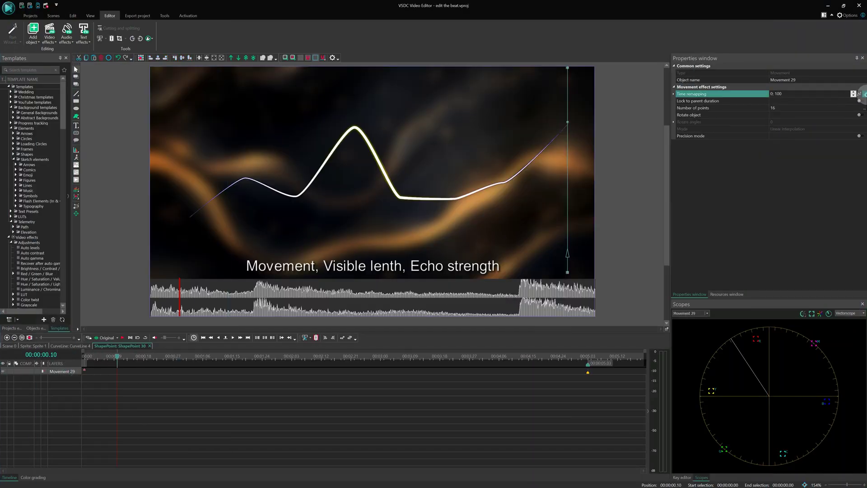
- Open the Time remapping graph and play through the beat examples, stopping on Project 531
left_click(859, 93)
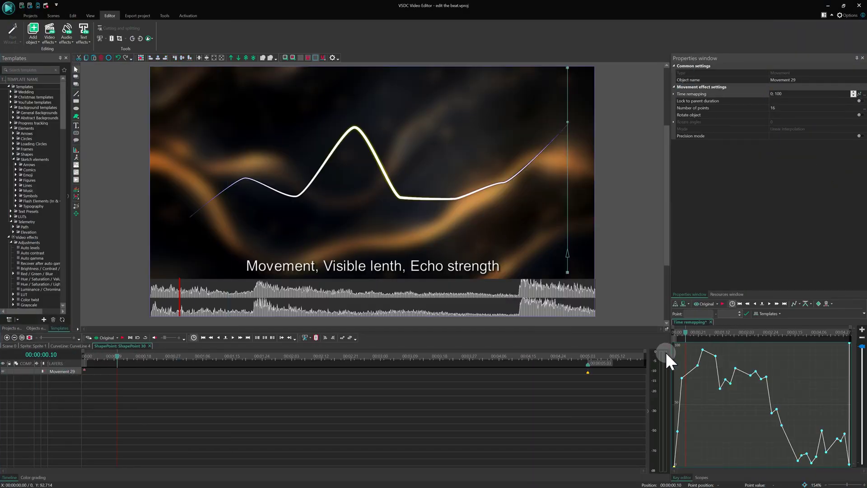
key("space")
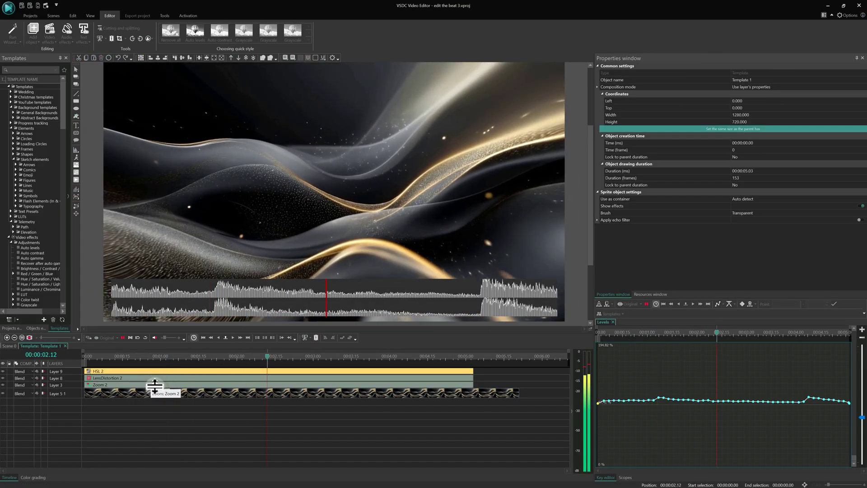
left_click(170, 387)
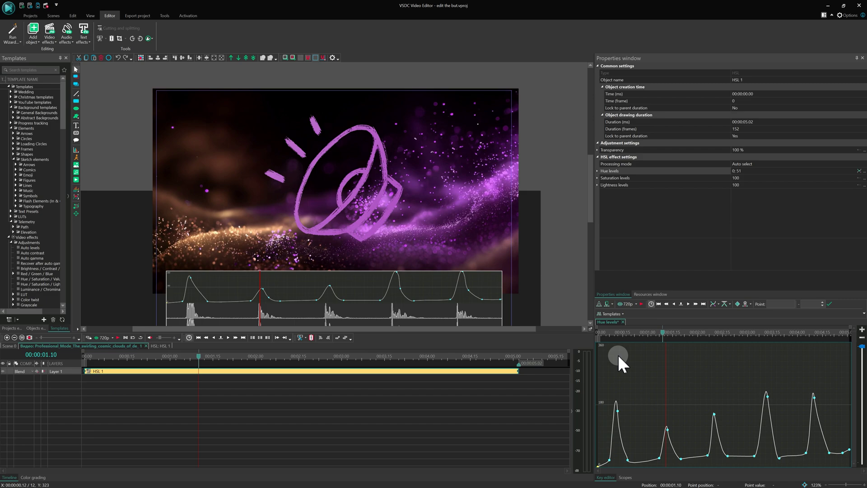
left_click(642, 332)
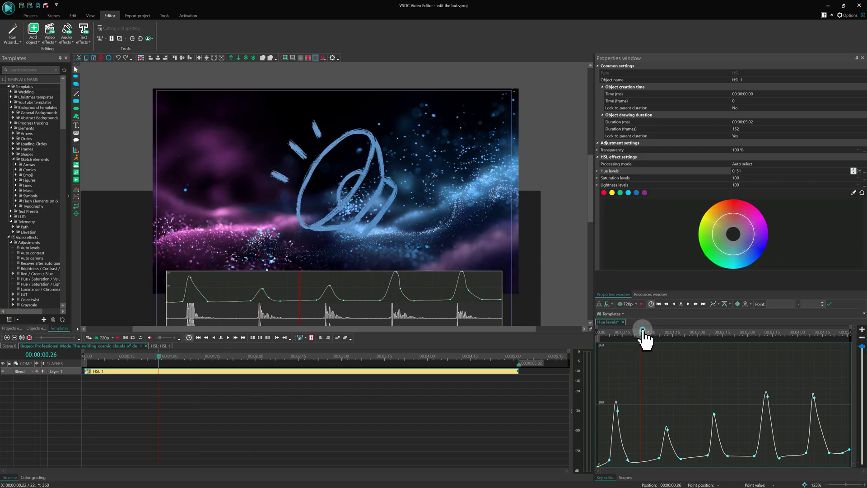
key("space")
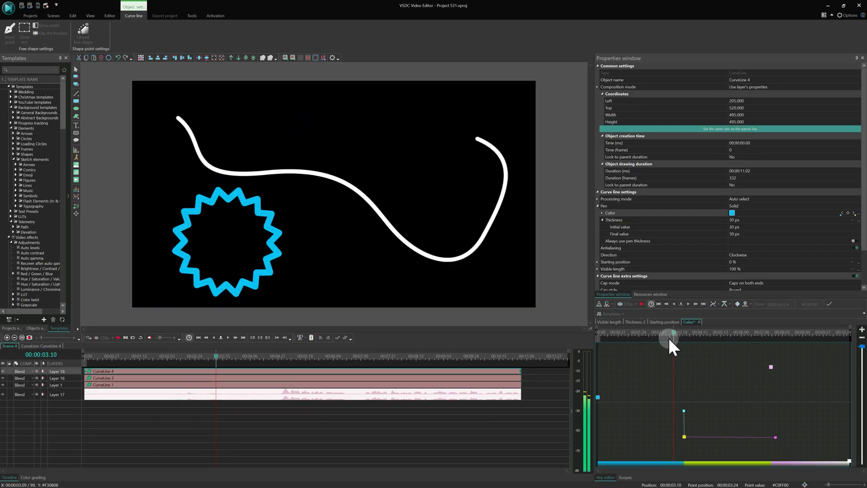
key("space")
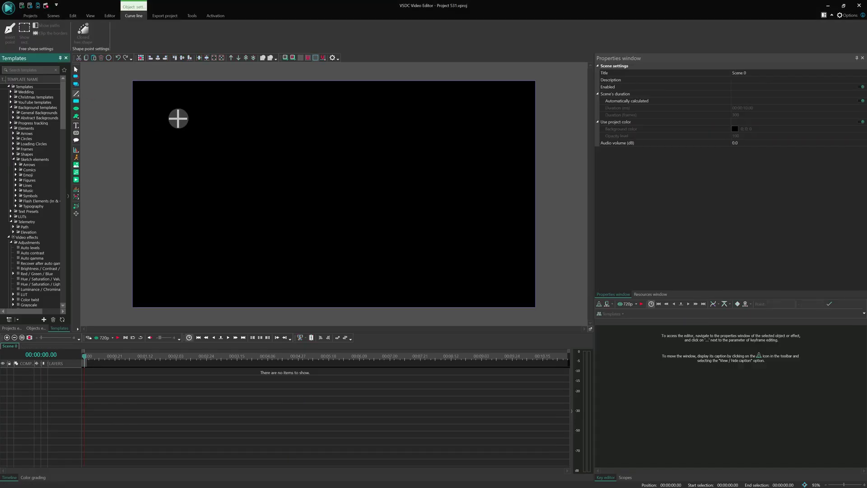
- Draw a five-point white curve line across the scene and open its Visible length graph
left_click_drag(178, 118, 210, 143)
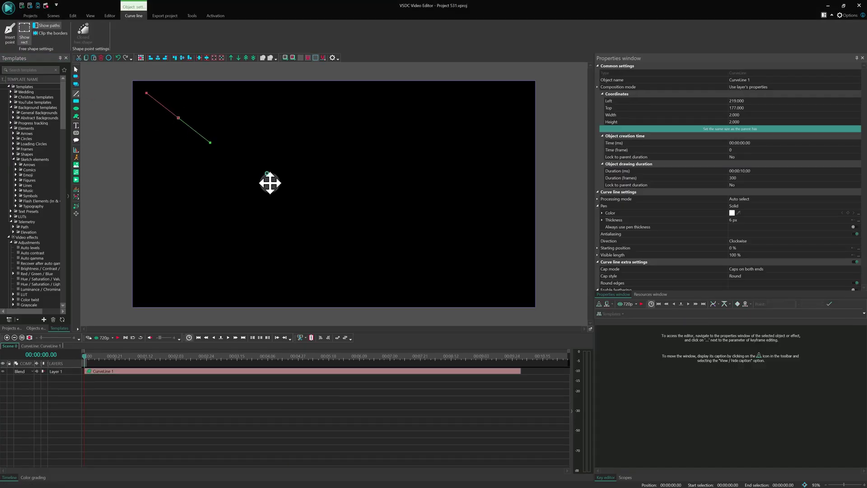
left_click_drag(267, 172, 356, 162)
left_click_drag(395, 233, 402, 258)
left_click_drag(483, 235, 503, 212)
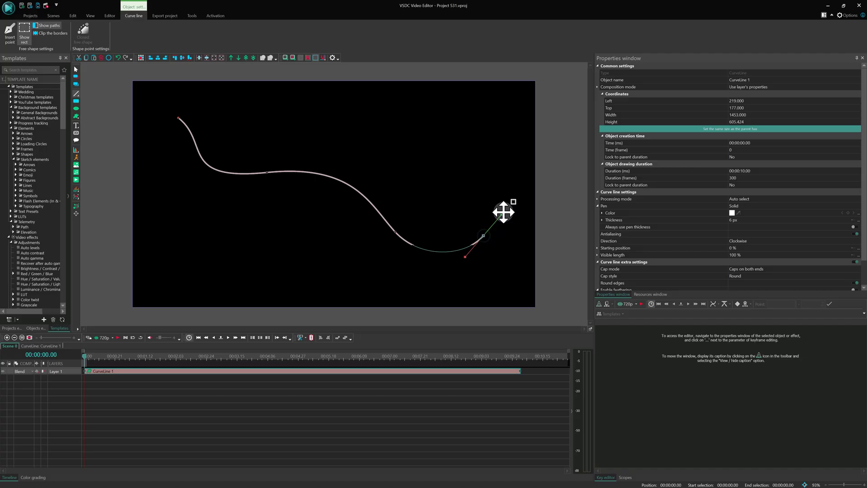
left_click_drag(477, 138, 435, 120)
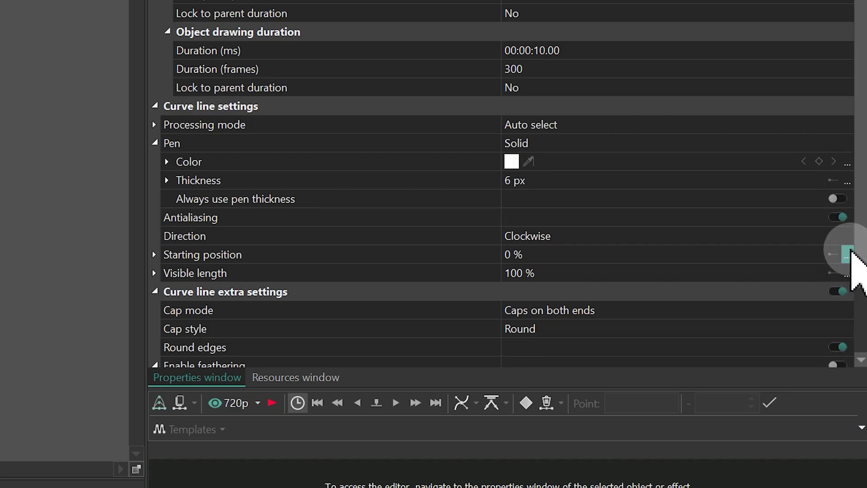
left_click(847, 273)
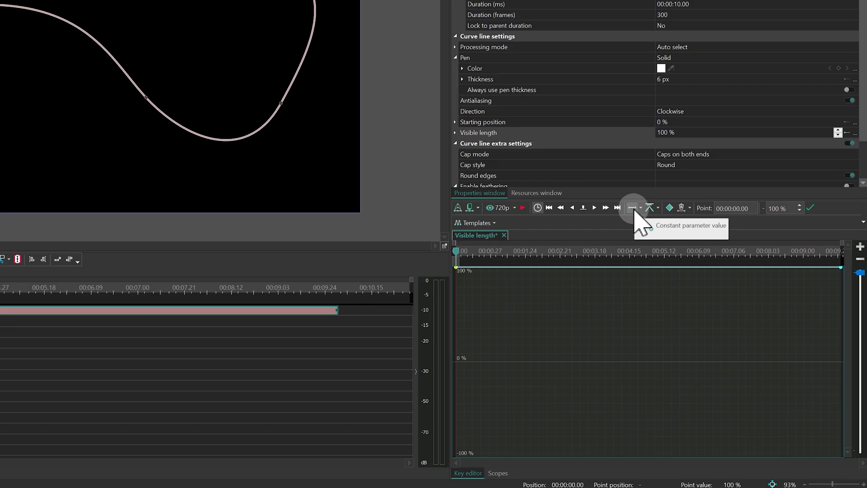
- Try a 1 px initial Thickness in the zoomed graph, then reset thickness to a constant 6 px
left_click(845, 79)
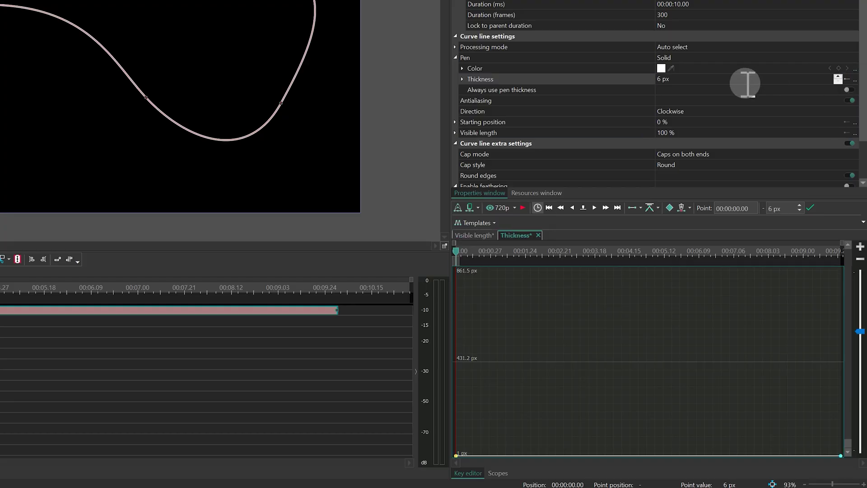
left_click(462, 79)
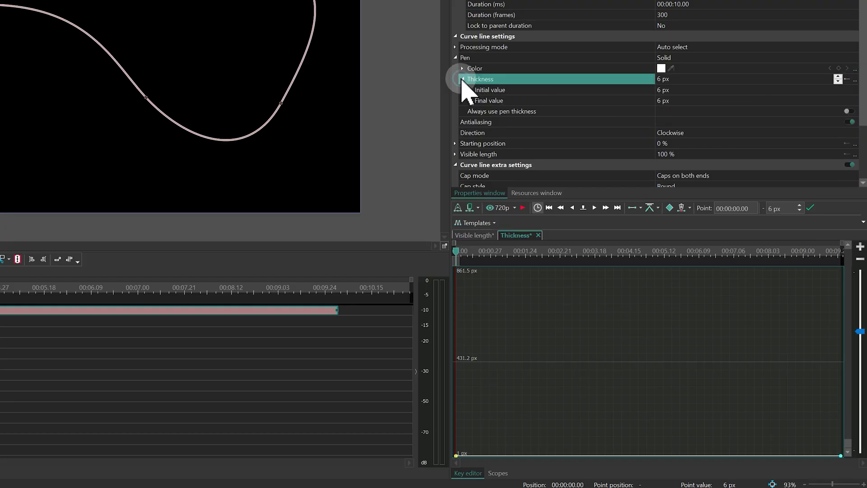
left_click(660, 93)
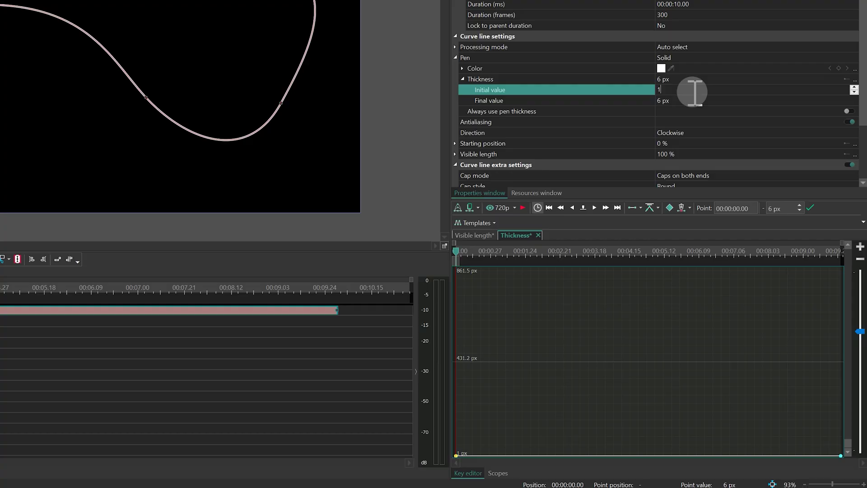
type("1")
key("Return")
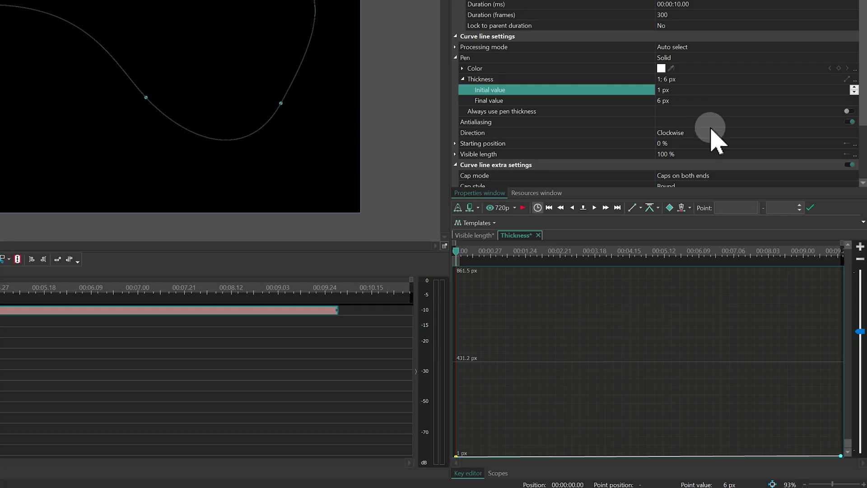
left_click(859, 246)
left_click(860, 246)
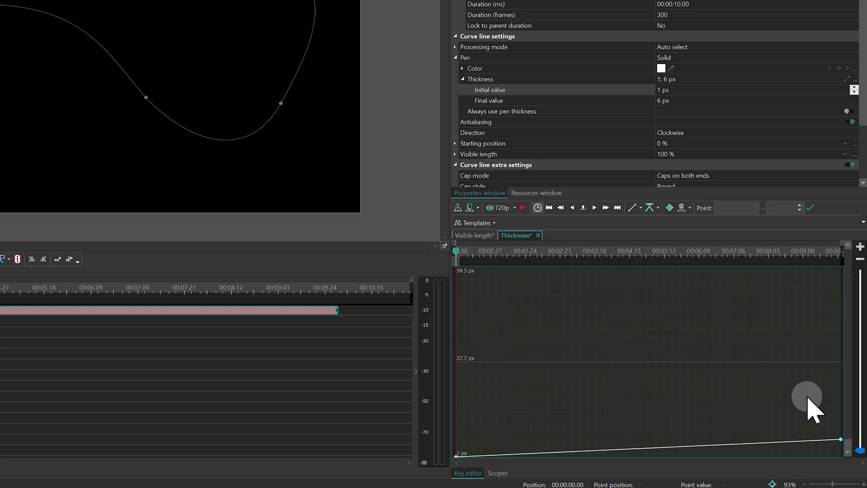
left_click(847, 79)
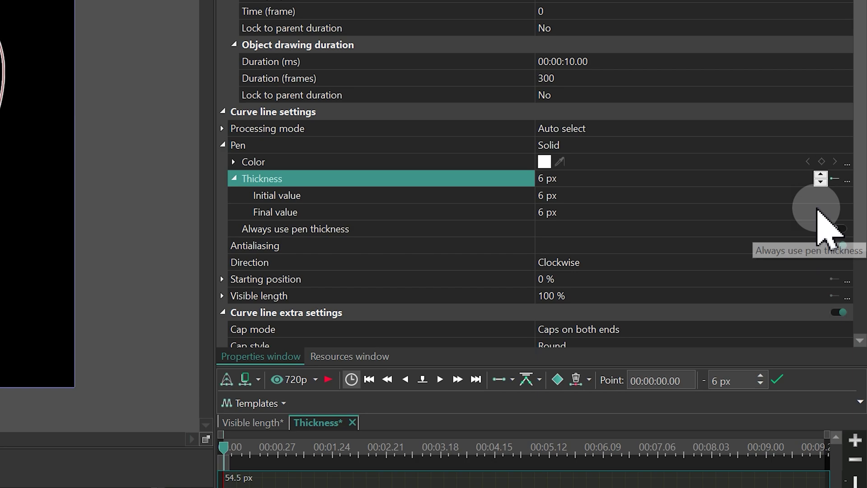
- Set Thickness to Linear parameter change along a trajectory, staying flat at 6 px
left_click(836, 179)
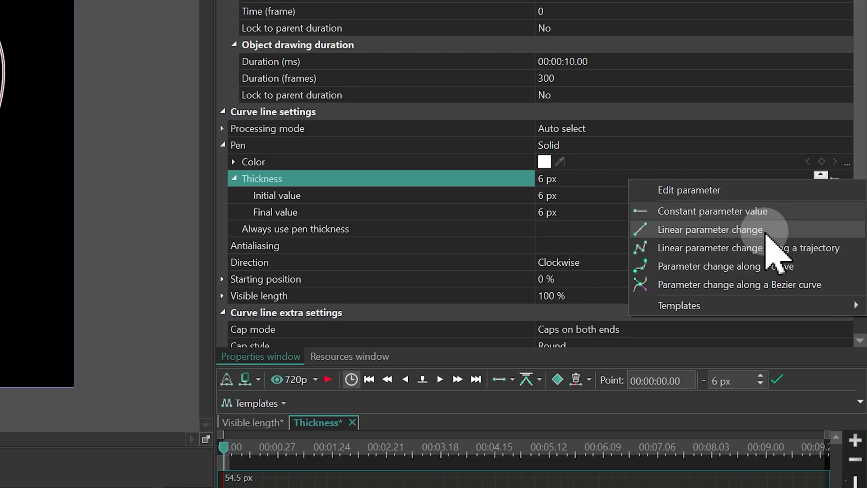
left_click(755, 243)
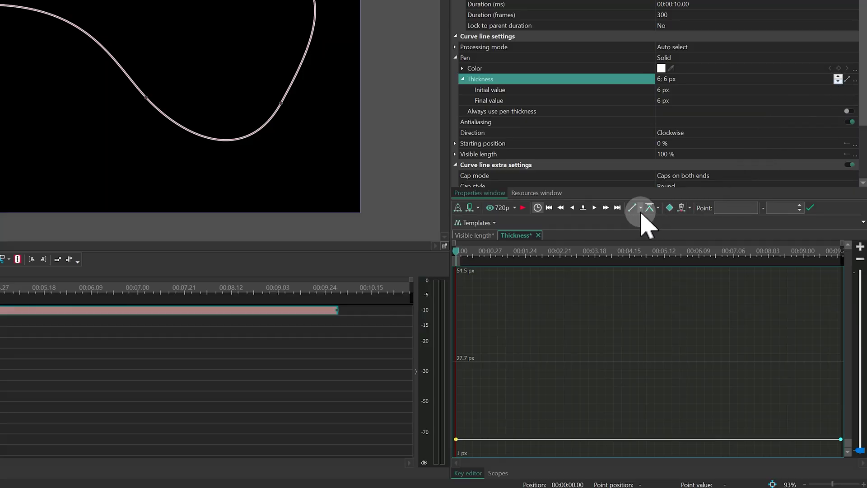
left_click(641, 208)
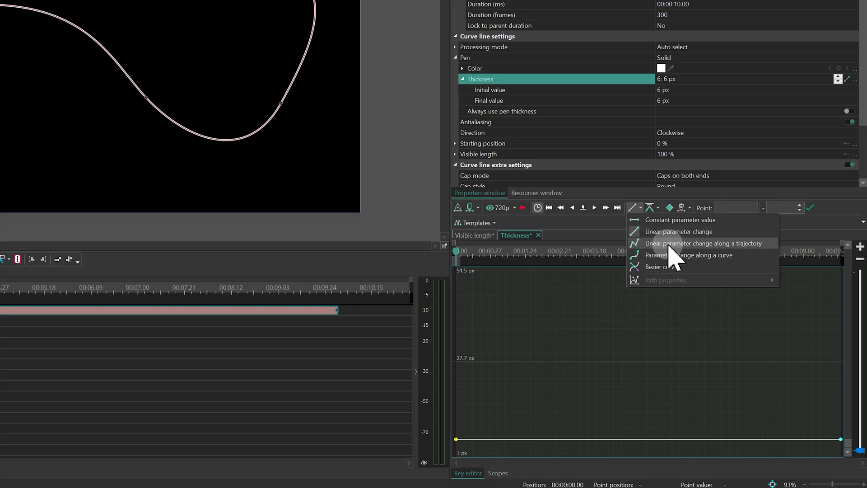
- Make the curve's thickness ramp linearly from 11.1 px at the start to 40.7 px at the end
left_click(668, 220)
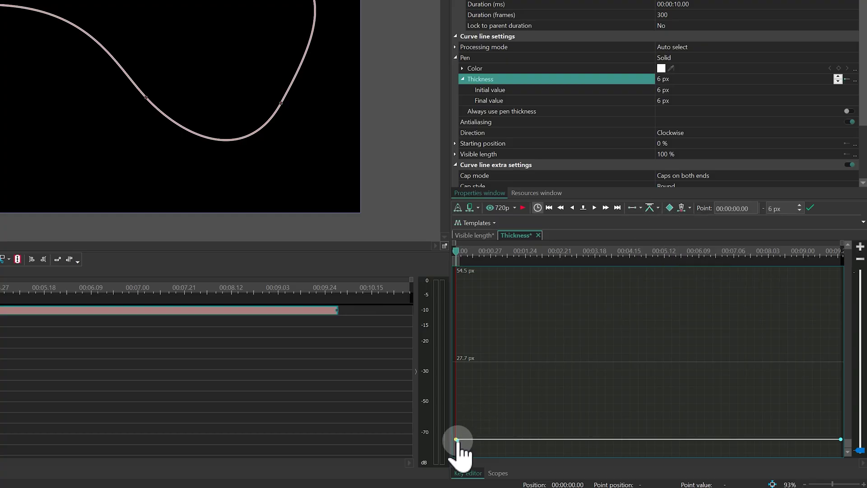
left_click_drag(457, 438, 521, 357)
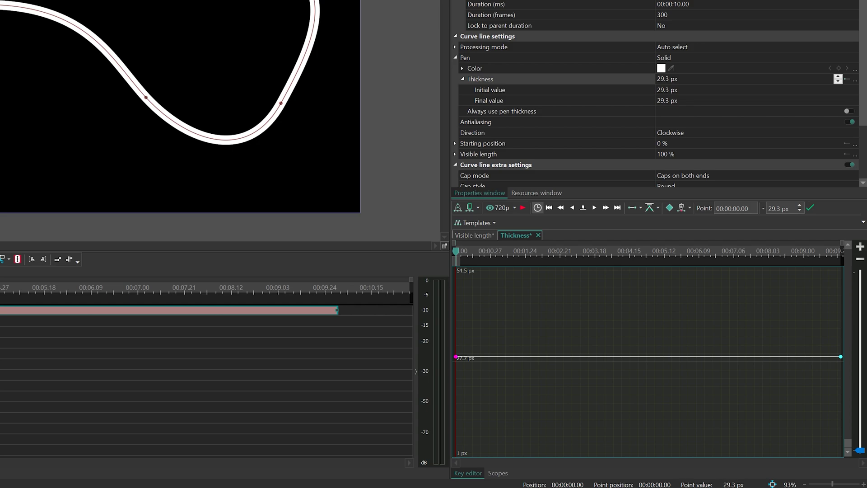
left_click(640, 208)
left_click(645, 231)
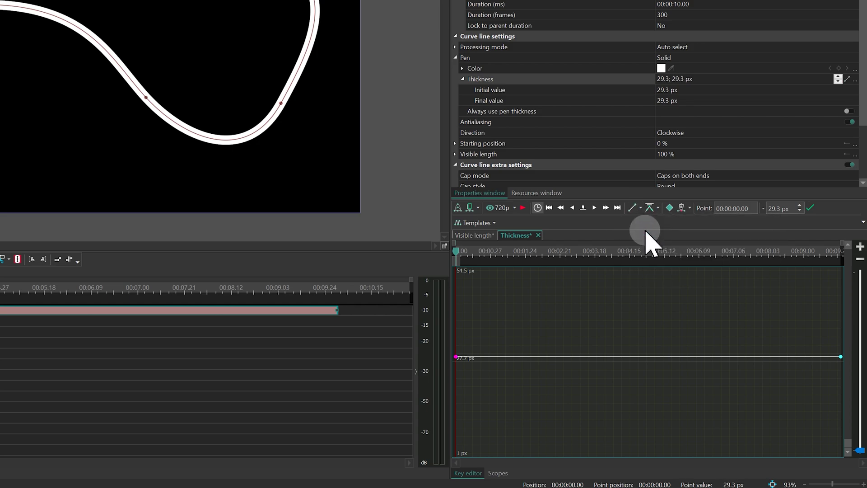
left_click_drag(456, 357, 465, 421)
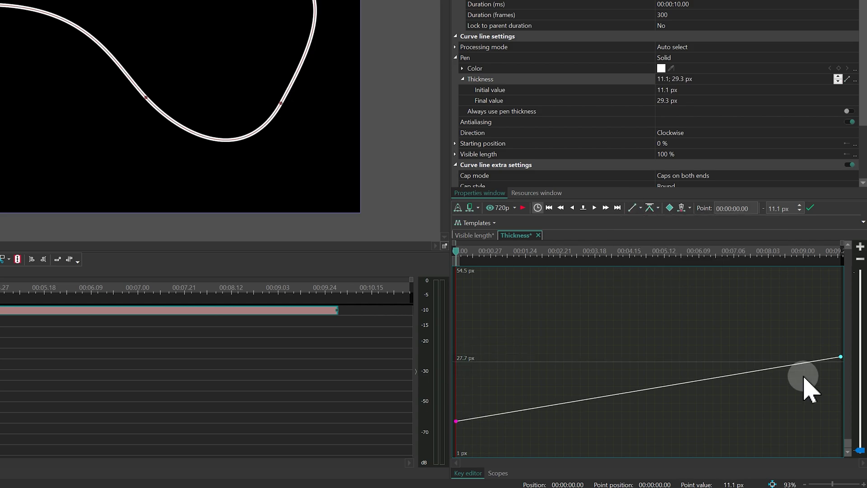
left_click_drag(841, 356, 840, 316)
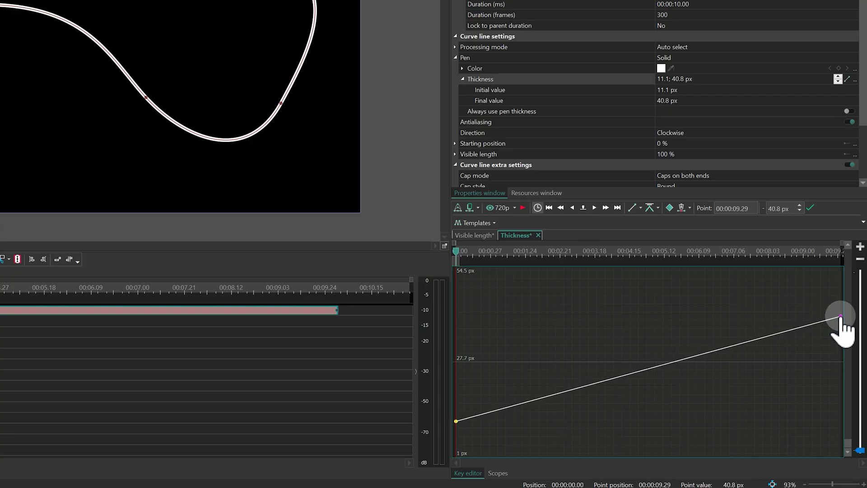
left_click(600, 303)
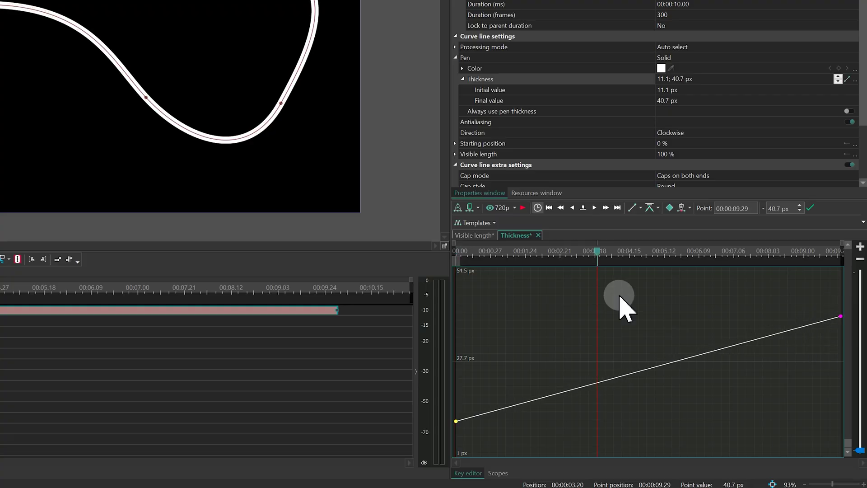
- Switch to linear change along a trajectory and insert a thickness keyframe at 00:00:03.20
left_click(639, 209)
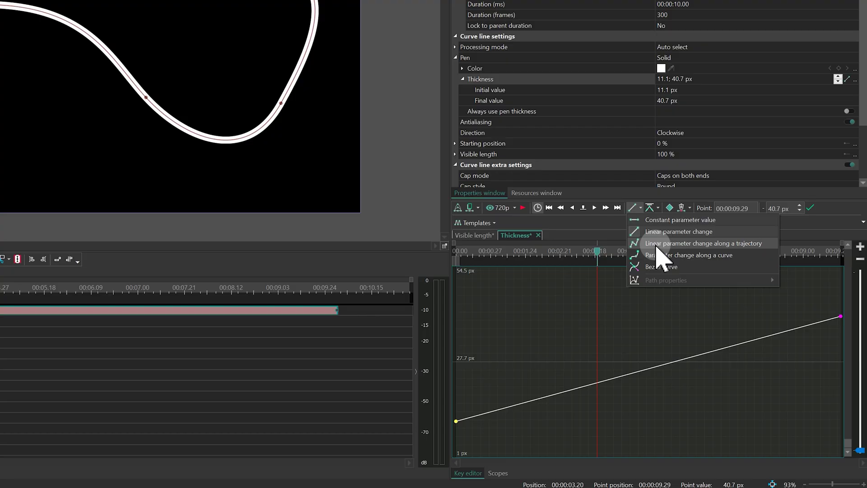
left_click(656, 243)
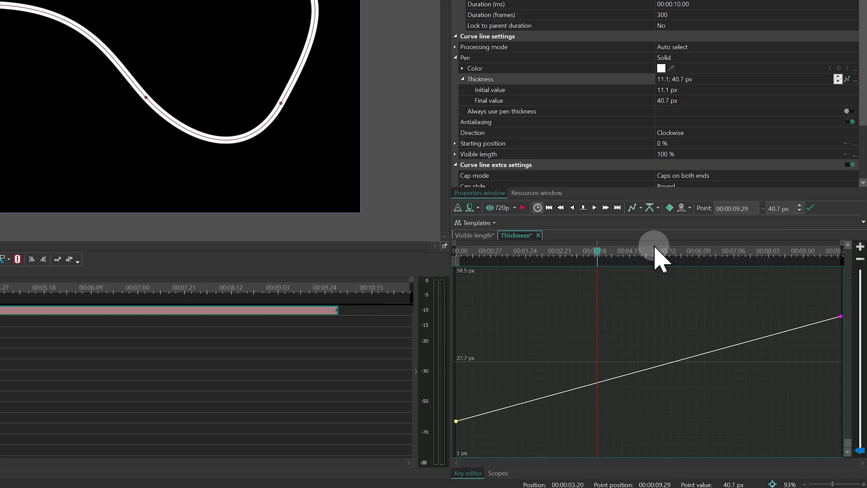
left_click(669, 207)
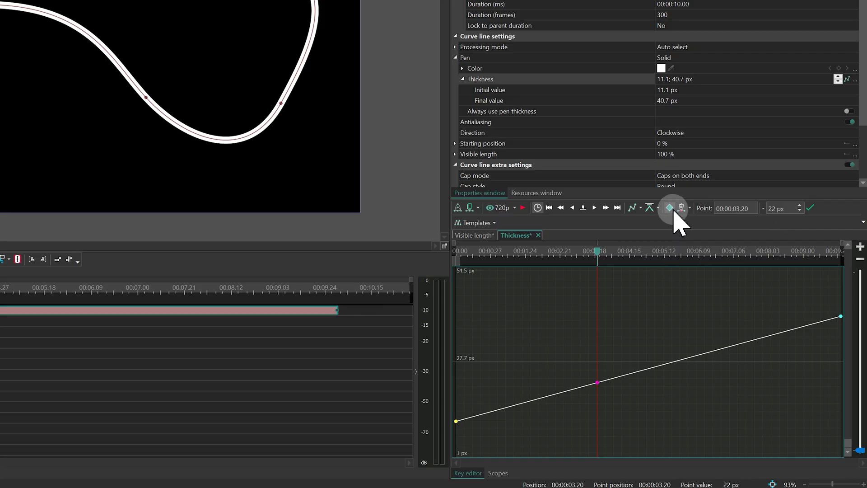
key("Insert")
- Add a thickness keyframe at 00:00:06.02 and set its value to 50 px
left_click(690, 255)
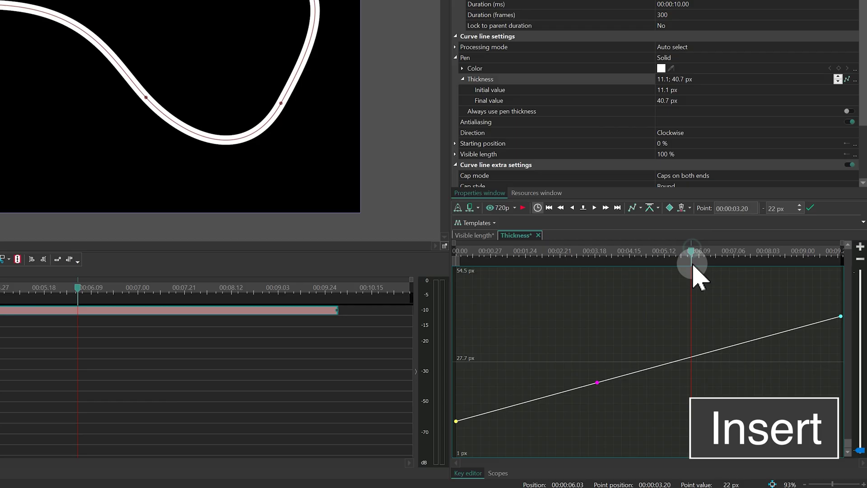
left_click(695, 357)
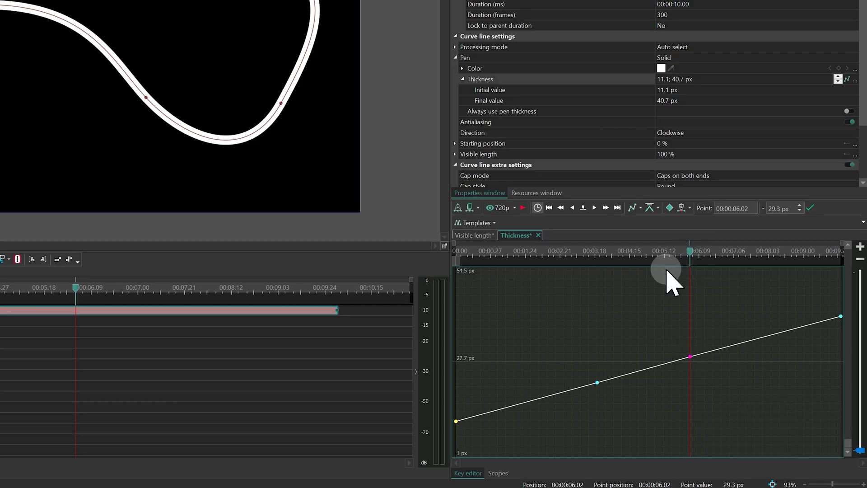
left_click(798, 206)
left_click_drag(801, 207, 803, 208)
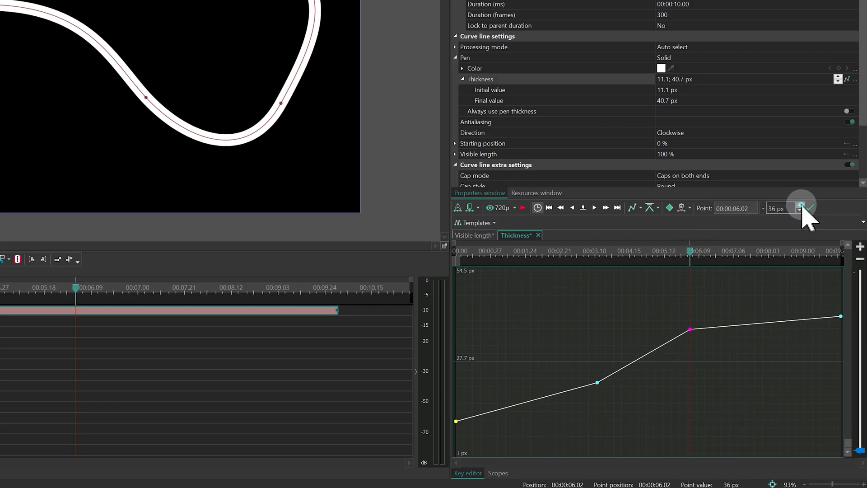
double_click(778, 208)
type("50")
key("Return")
left_click(640, 208)
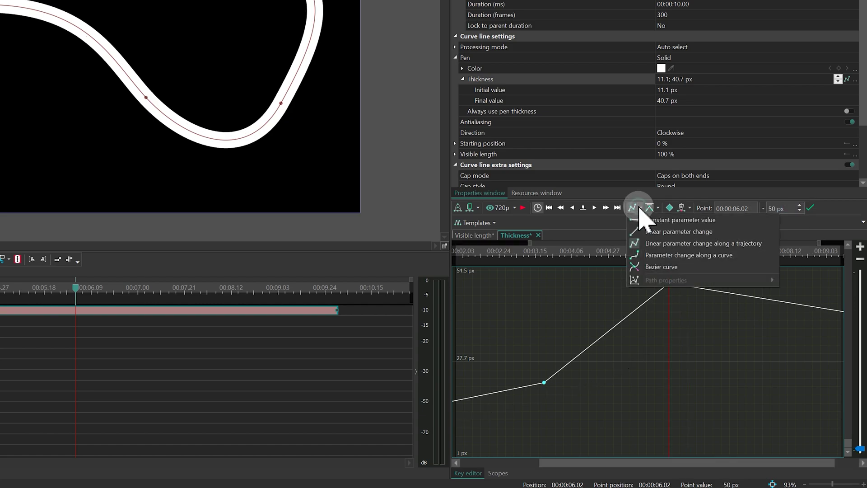
- Smooth thickness into a curve and drag the peak keyframe to 00:00:06.22 at 47.1 px
left_click(698, 255)
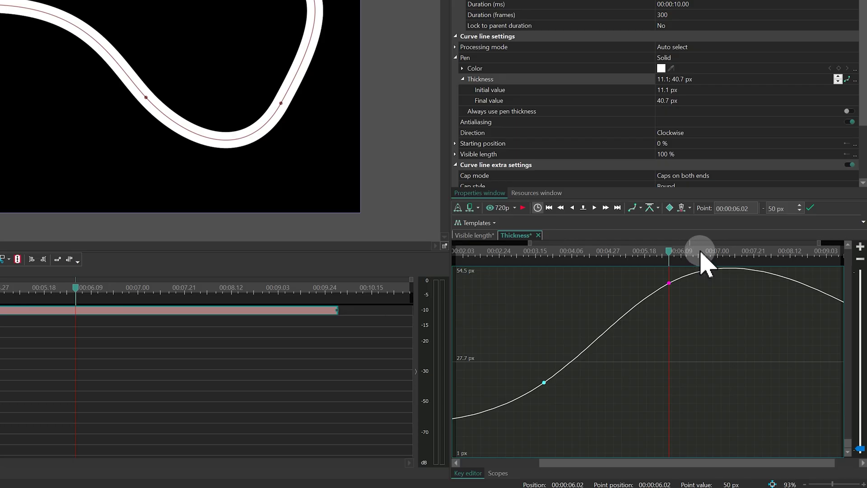
left_click(670, 283)
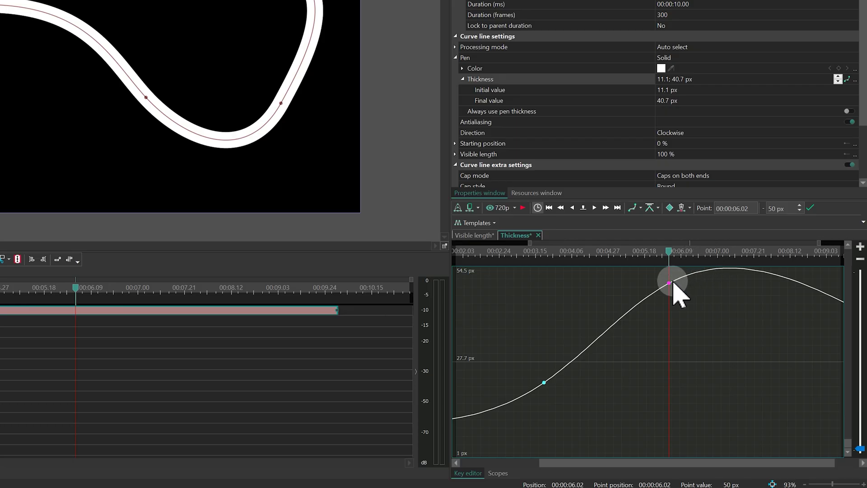
left_click_drag(668, 281, 687, 293)
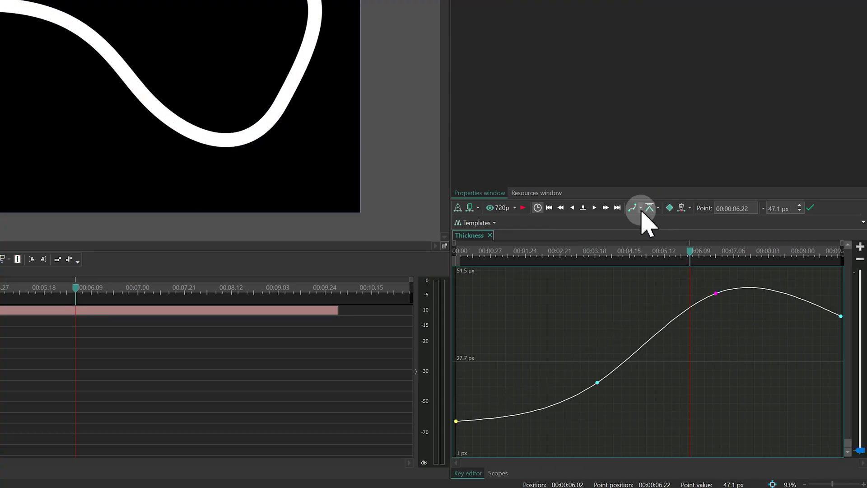
- Switch the thickness keyframes to Bezier and pull the peak's left handle down and left
left_click(640, 208)
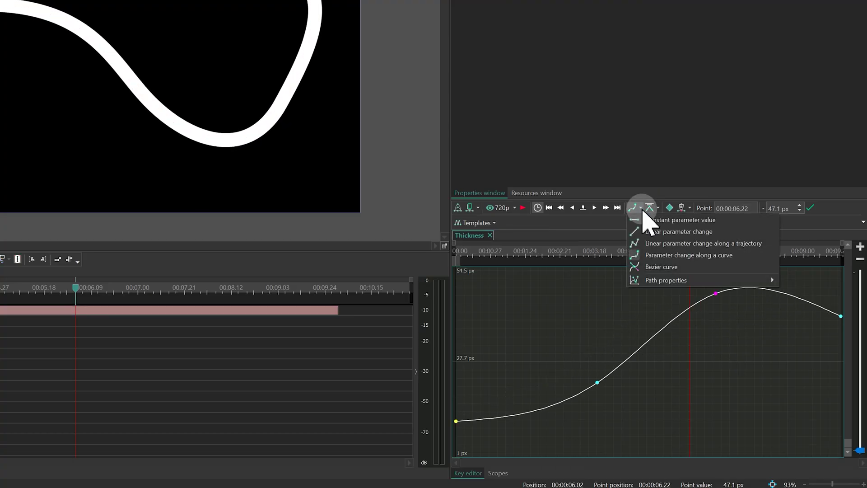
left_click(699, 269)
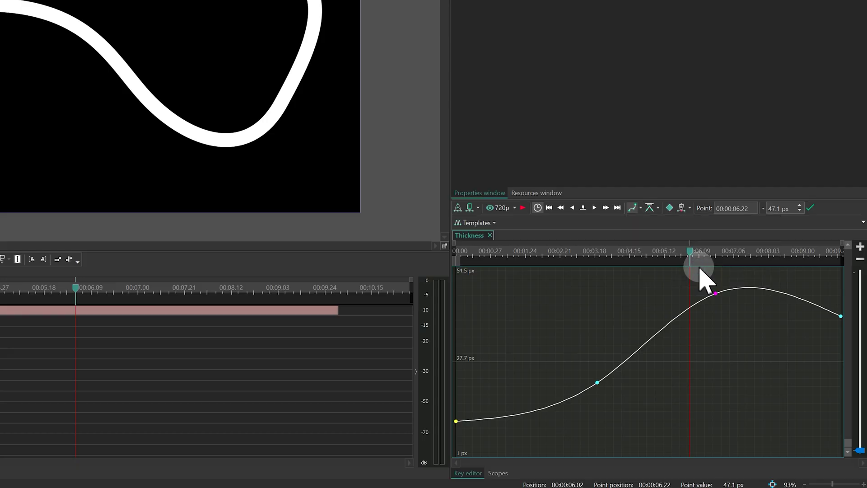
left_click(715, 293)
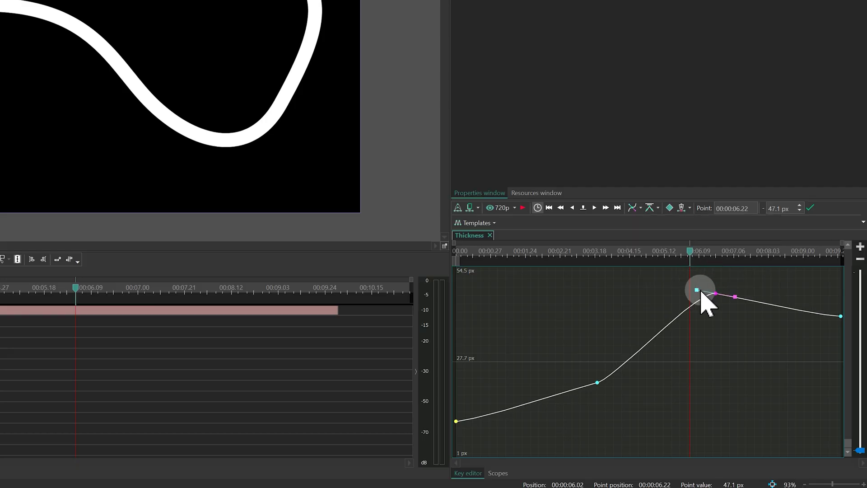
left_click_drag(697, 290, 655, 304)
- Reshape the 00:00:03.20 handles for a steep rise, then adjust the curve into the 06.22 peak
left_click(596, 382)
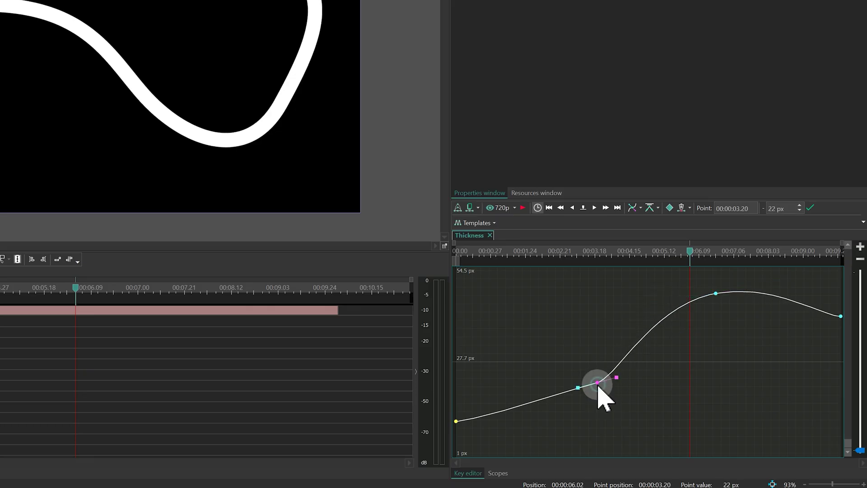
left_click_drag(579, 397, 508, 384)
left_click(594, 346)
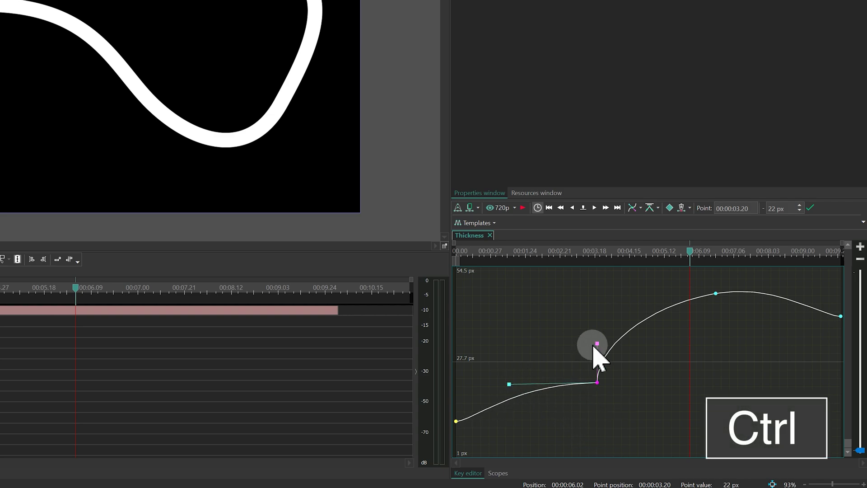
left_click_drag(597, 345, 590, 287)
left_click(716, 293, "ctrl")
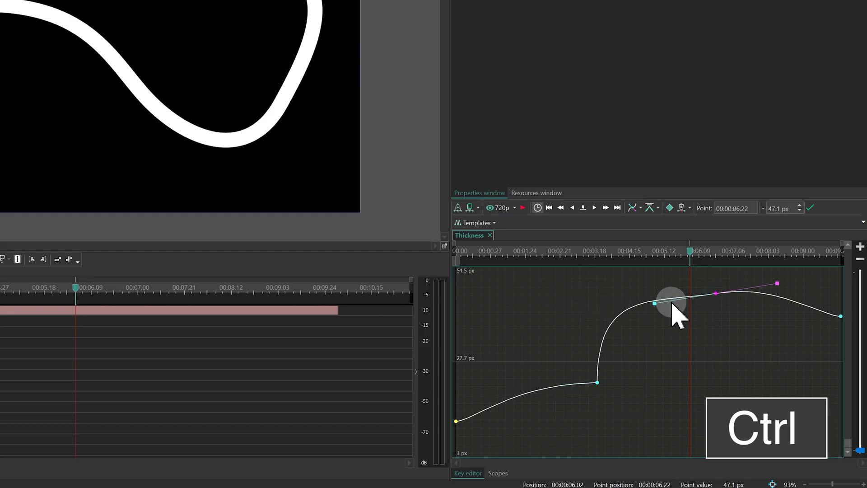
left_click_drag(654, 303, 716, 351)
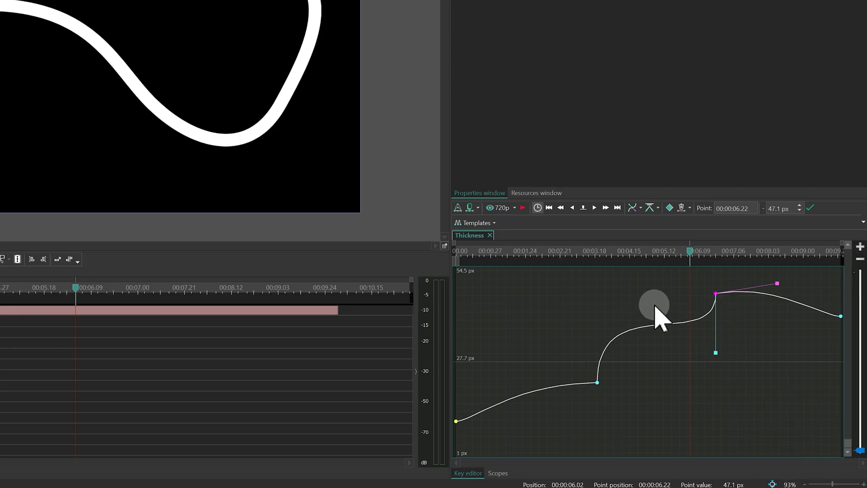
- Add a 38 px thickness keyframe at 00:00:05.01, using last trajectory point and linear change after it
left_click(650, 255)
left_click(669, 207)
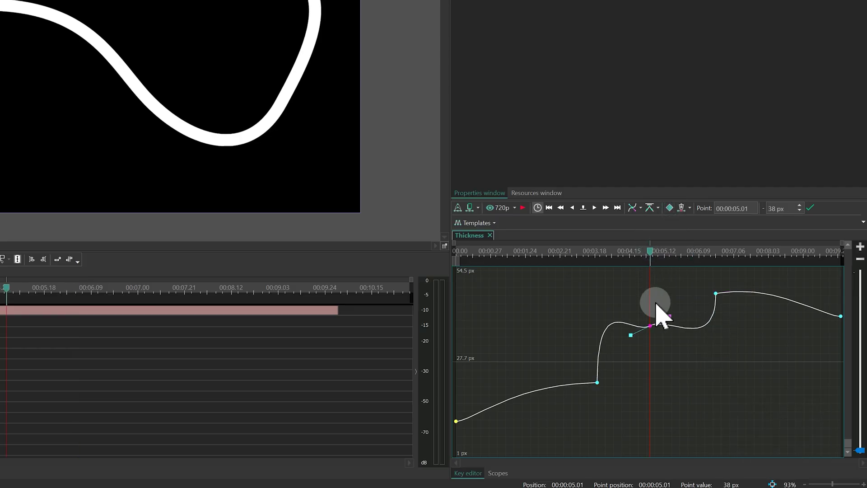
left_click(643, 210)
mouse_move(678, 281)
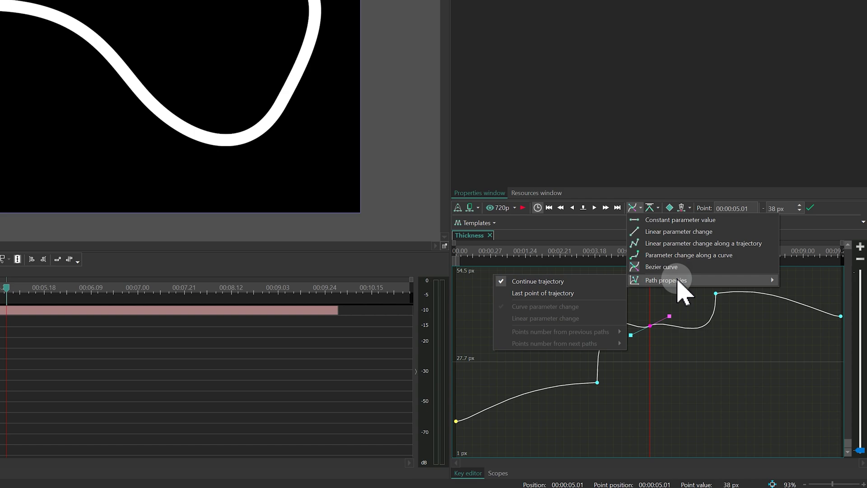
left_click(575, 293)
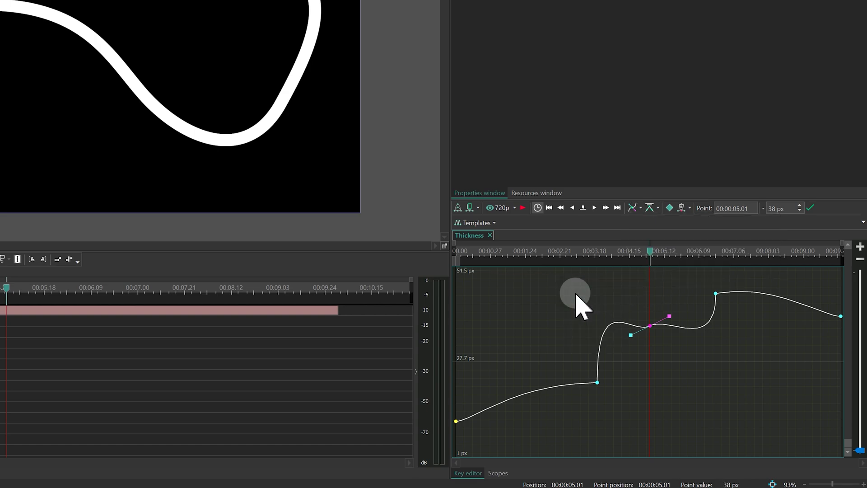
left_click(641, 208)
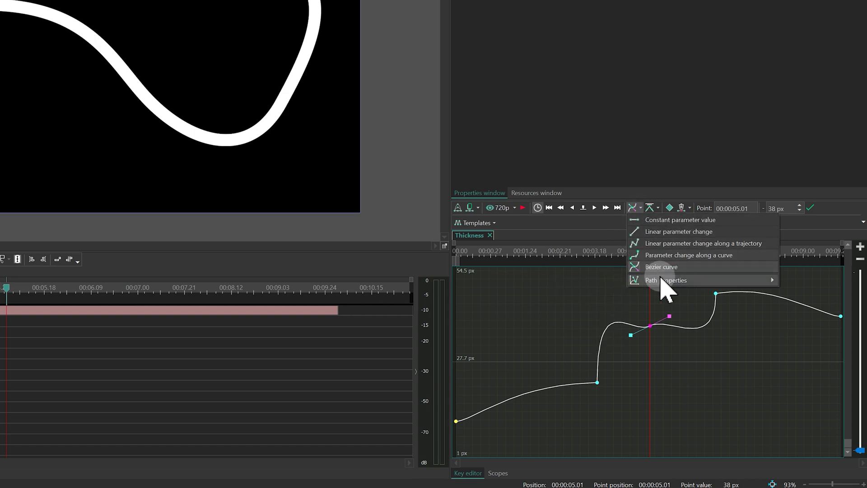
mouse_move(660, 279)
left_click(560, 323)
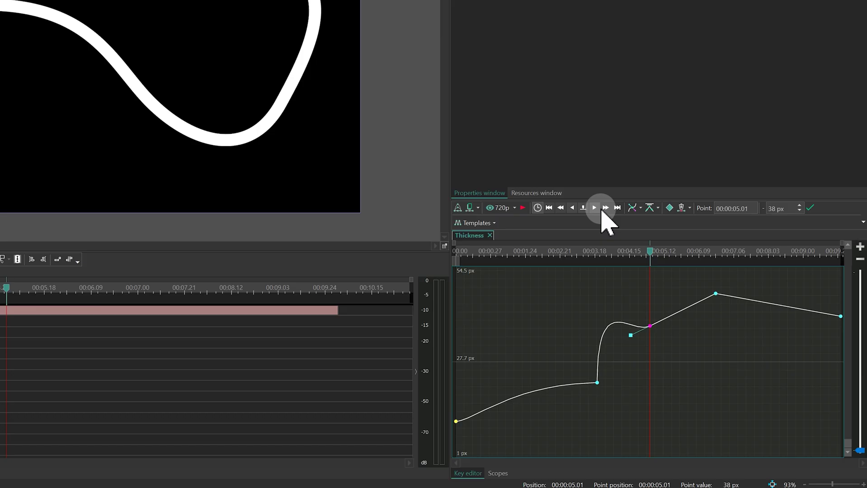
- Remove and then restore the Bezier handles on the 00:00:03.20 thickness keyframe
left_click(639, 209)
left_click(632, 251)
left_click(603, 373)
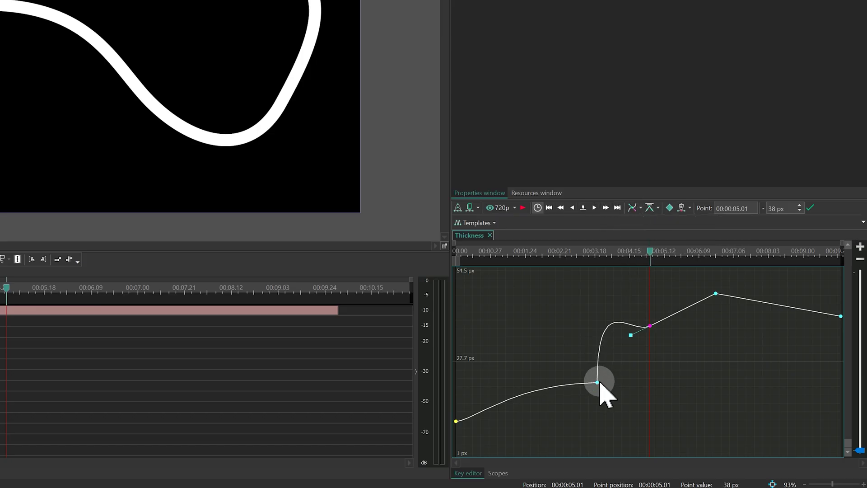
left_click(597, 383)
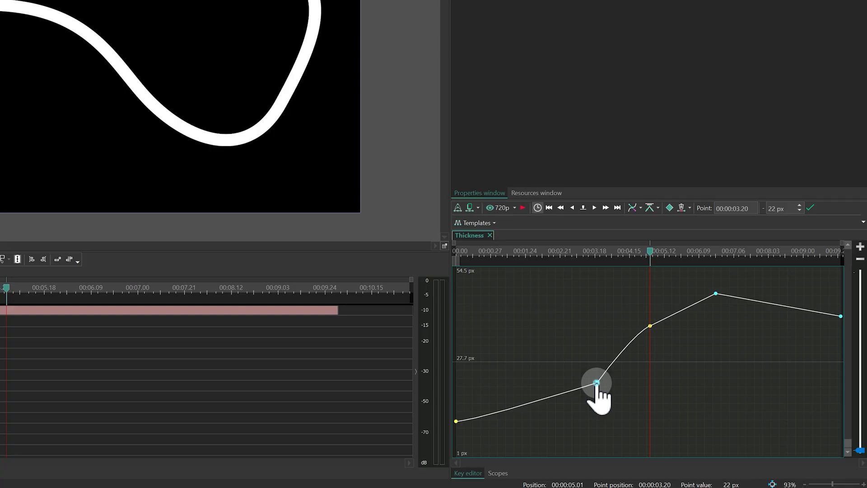
left_click_drag(597, 383, 594, 325)
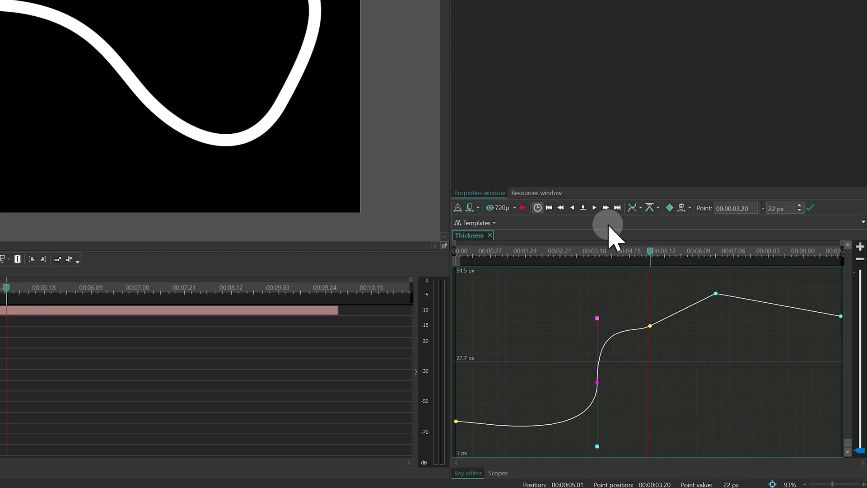
- Step to the 00:00:06.22 keyframe and back, then move the 00:00:03.20 keyframe to 23.5 px
left_click(616, 208)
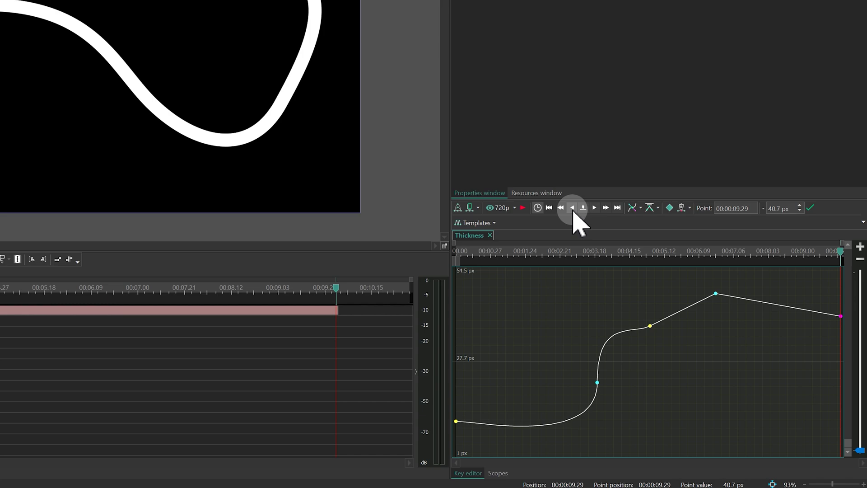
left_click(546, 210)
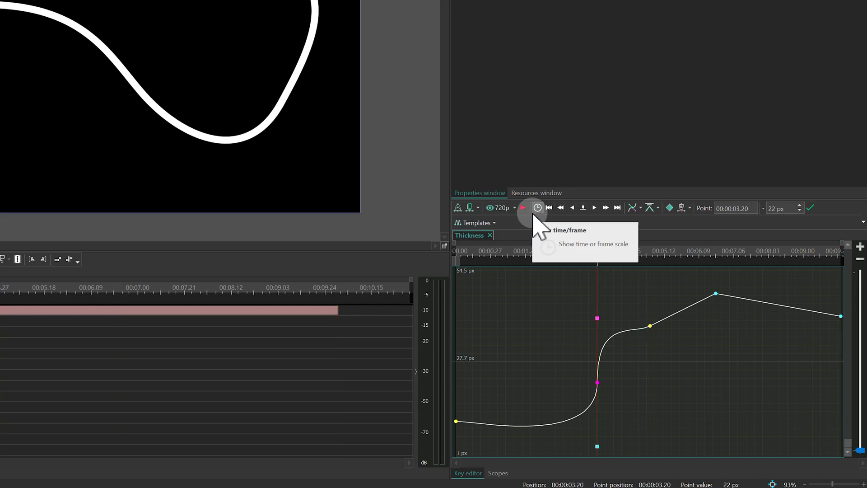
left_click(597, 381, "shift")
mouse_move(597, 382)
left_mouse_down()
mouse_move(594, 287)
mouse_move(603, 451)
mouse_move(604, 391)
left_mouse_up()
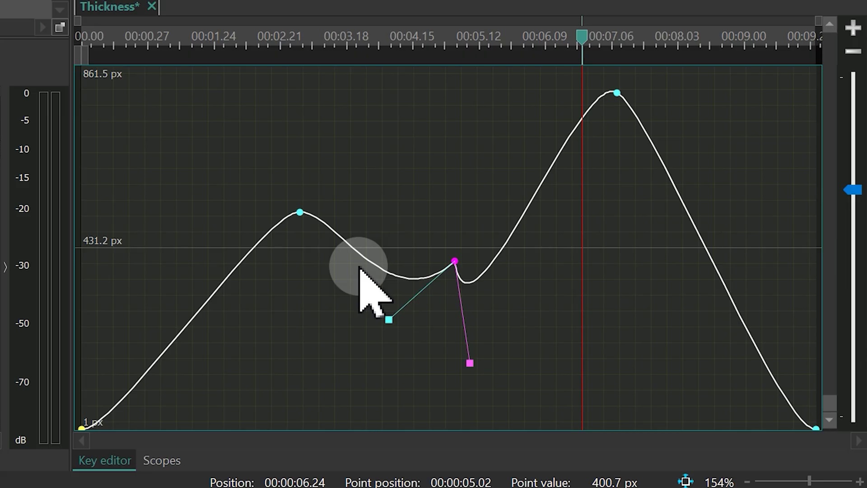
left_click_drag(360, 268, 385, 277)
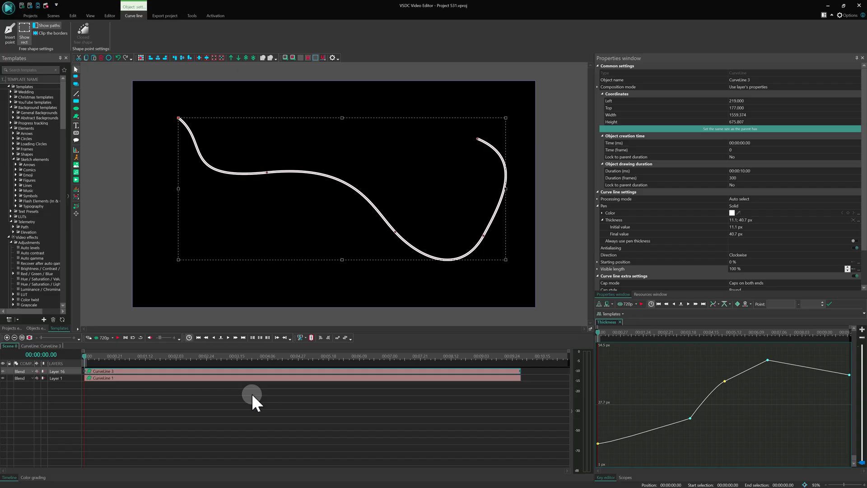
- Reset CurveLine 3's thickness to a flat 1 px and paste the copied thickness keyframes into a new tab
left_click(315, 378)
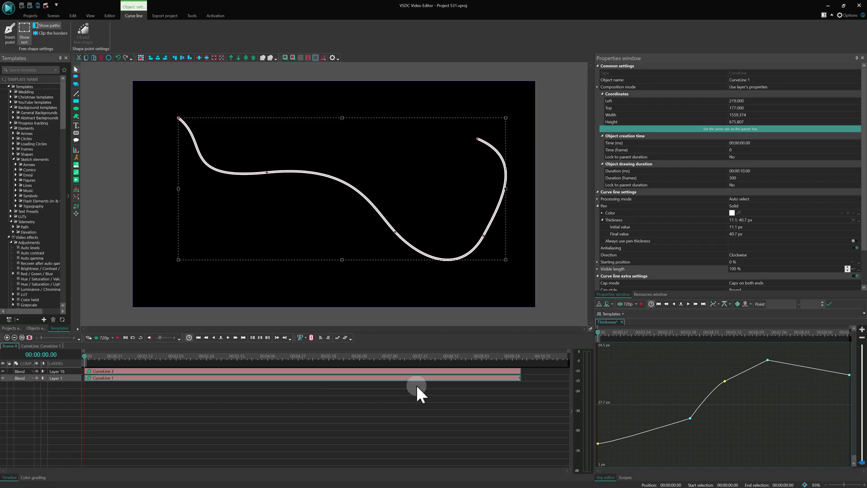
left_click(423, 371)
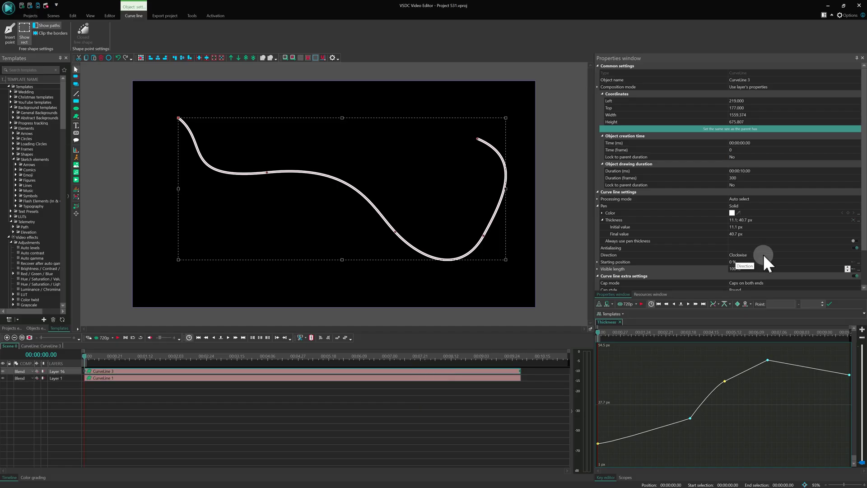
left_click(852, 220)
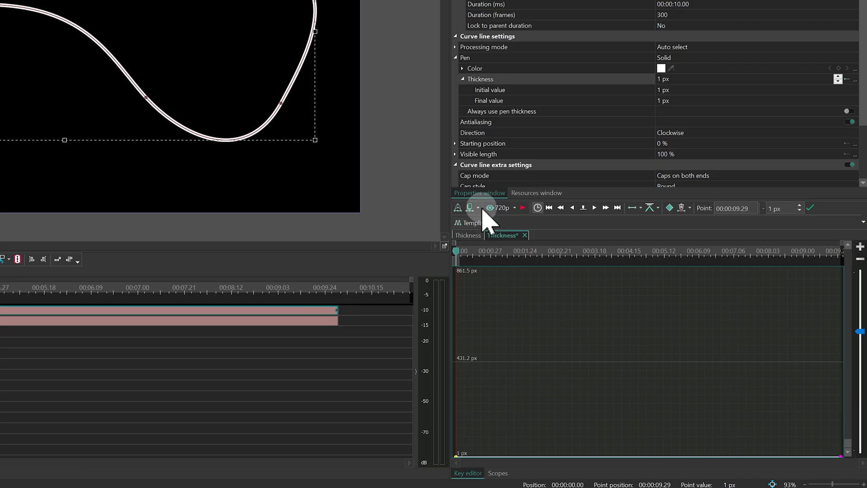
left_click(479, 208)
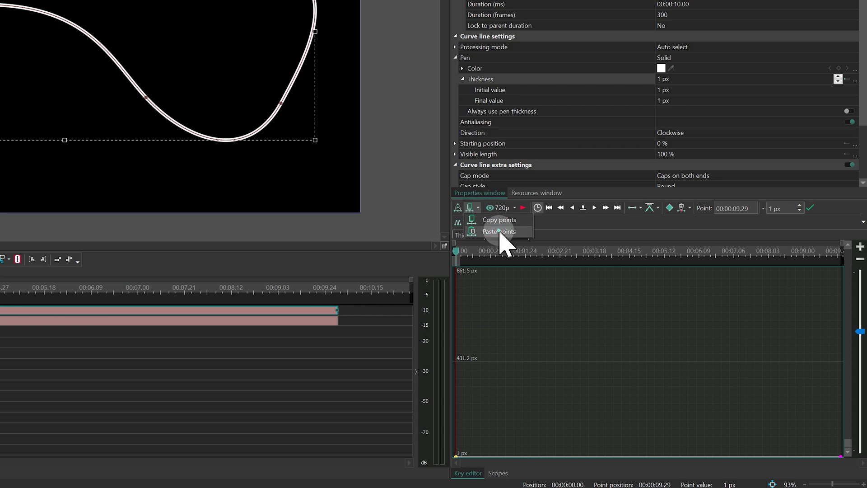
left_click(499, 232)
left_click_drag(859, 332, 814, 433)
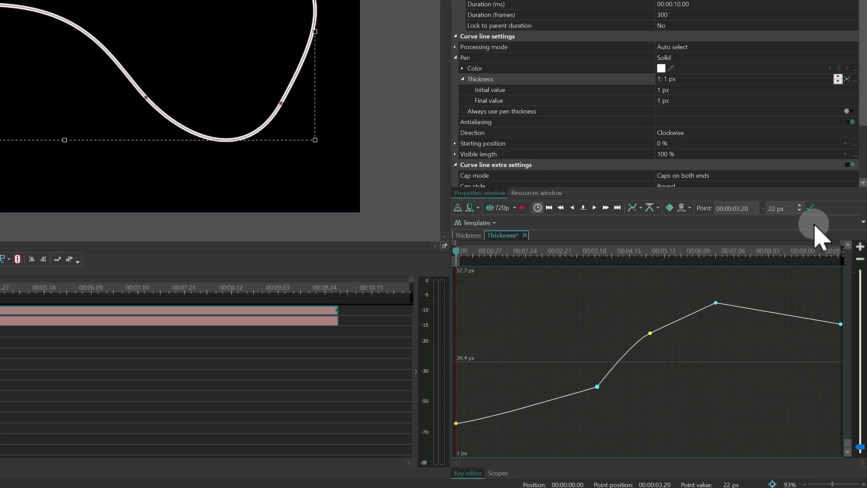
- Rename the pasted tab to 'Thickness 2' and the original tab to 'Thickness 1'
right_click(510, 241)
left_click(552, 261)
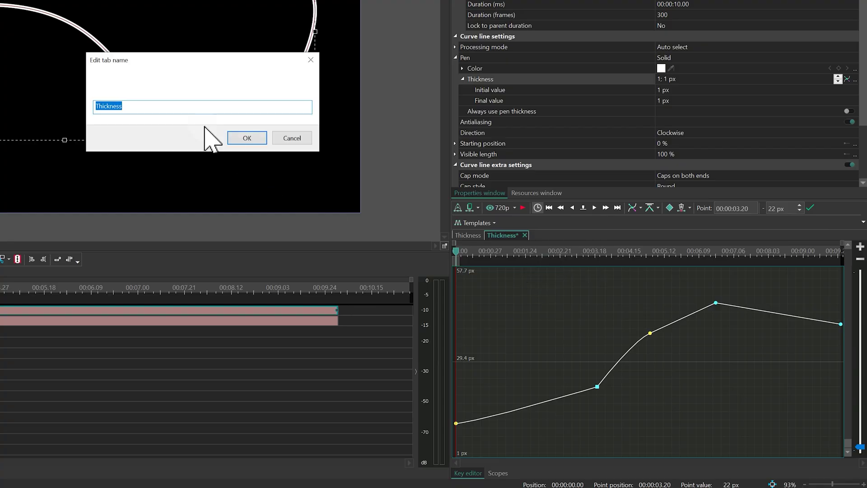
left_click(253, 141)
left_click(467, 236)
right_click(468, 237)
left_click(497, 260)
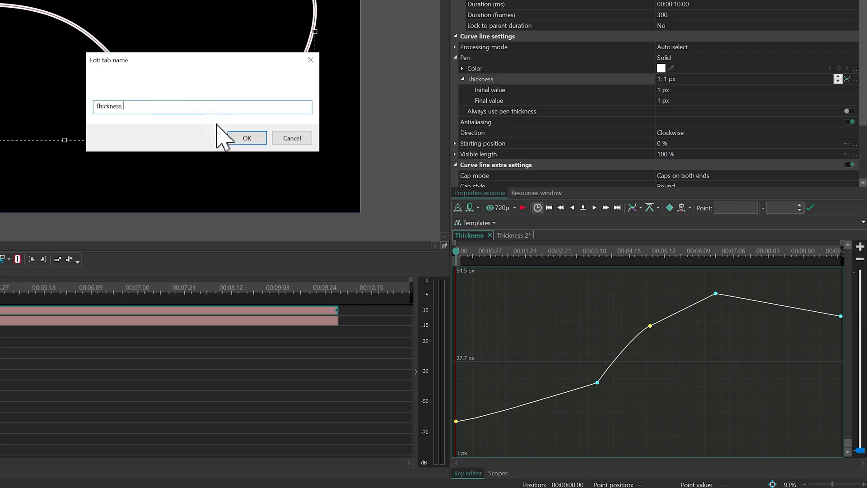
left_click(238, 139)
- Display the Visible length curve in the graph, zoom out the value scale, and select that curve
left_click(458, 208)
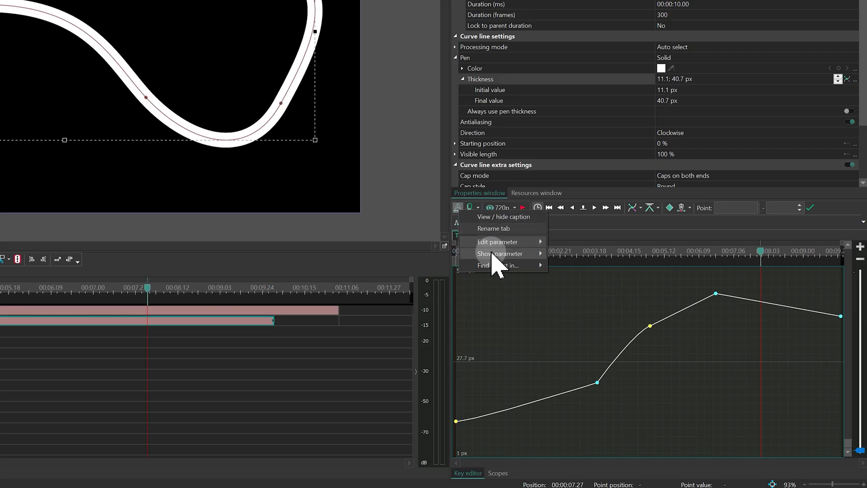
mouse_move(508, 261)
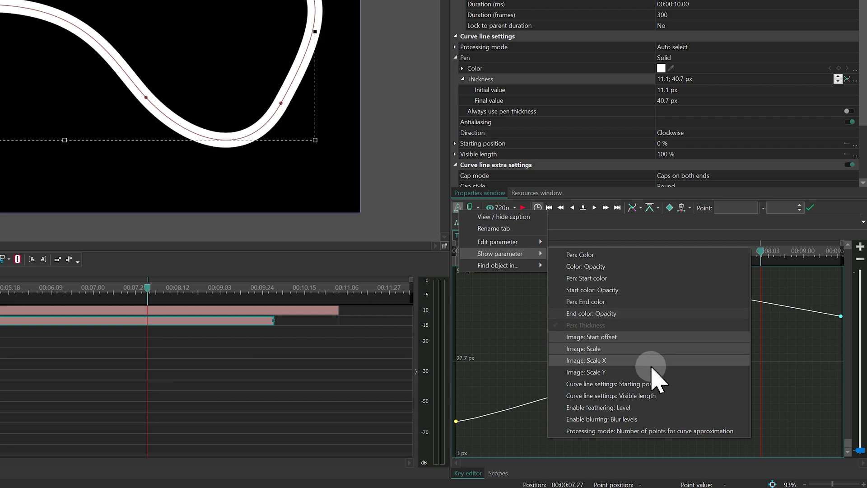
left_click(653, 395)
left_click_drag(860, 450, 860, 412)
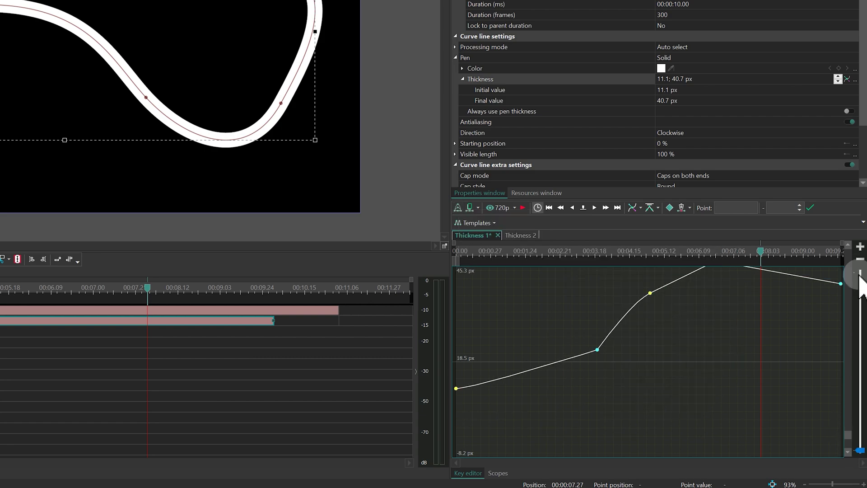
left_click(860, 246)
left_click(859, 259)
left_click(860, 259)
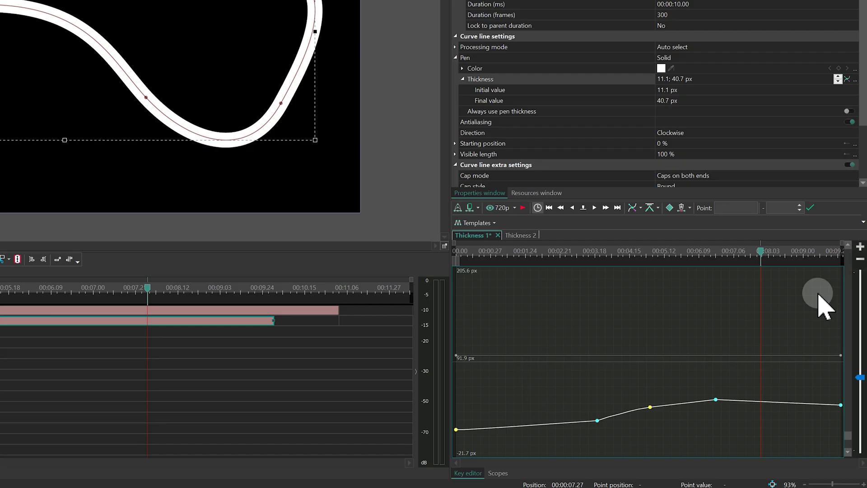
left_click(544, 354)
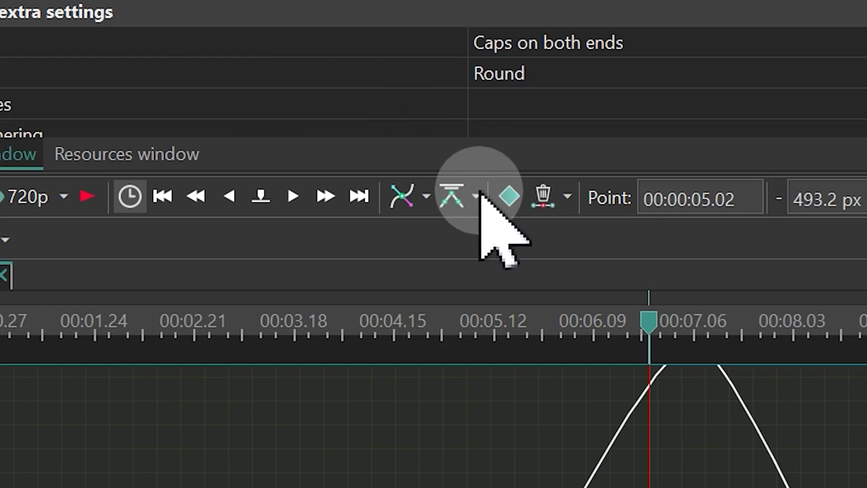
- Test the Scale and Lock-to-left-edge keyframe options while resizing CurveLine 3
left_click(477, 194)
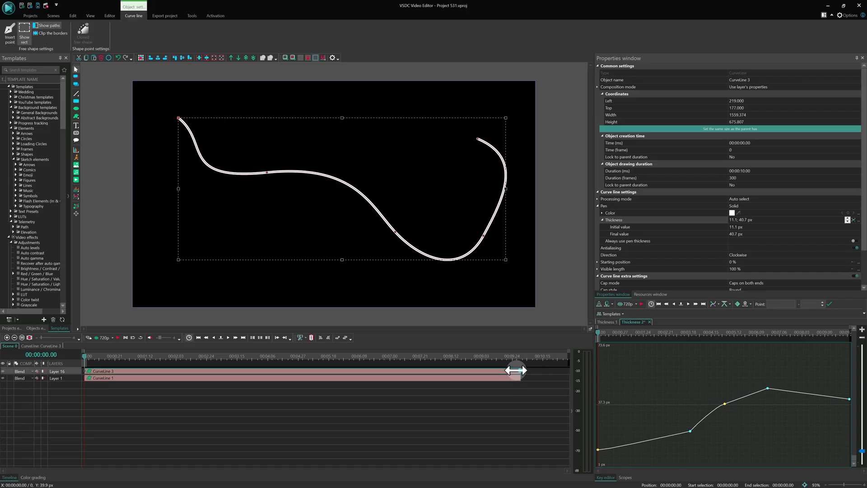
left_click_drag(515, 369, 479, 370)
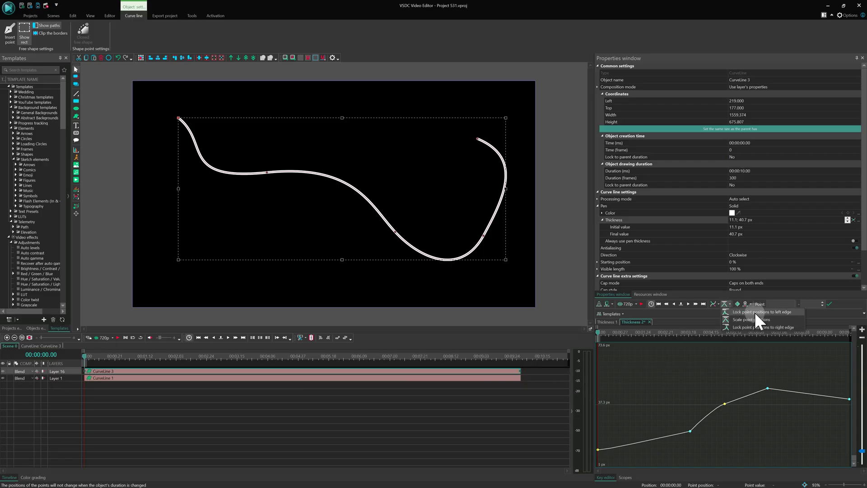
left_click(760, 312)
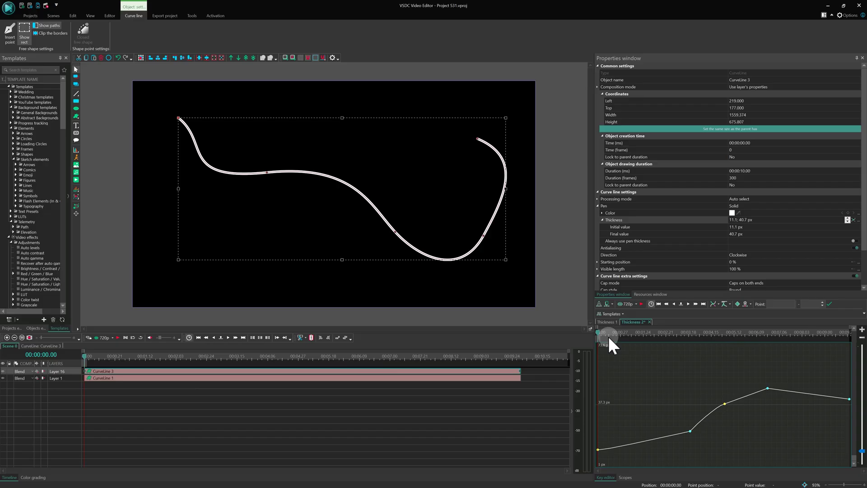
left_click_drag(520, 371, 452, 371)
- Lock keyframe positions to the right edge and lengthen CurveLine 3 to 00:00:15.18
left_click(729, 304)
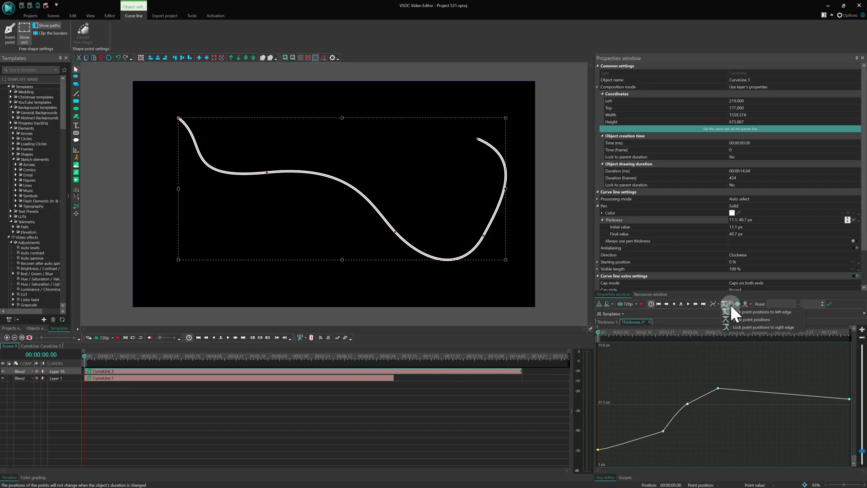
left_click(741, 326)
left_click_drag(520, 371, 585, 371)
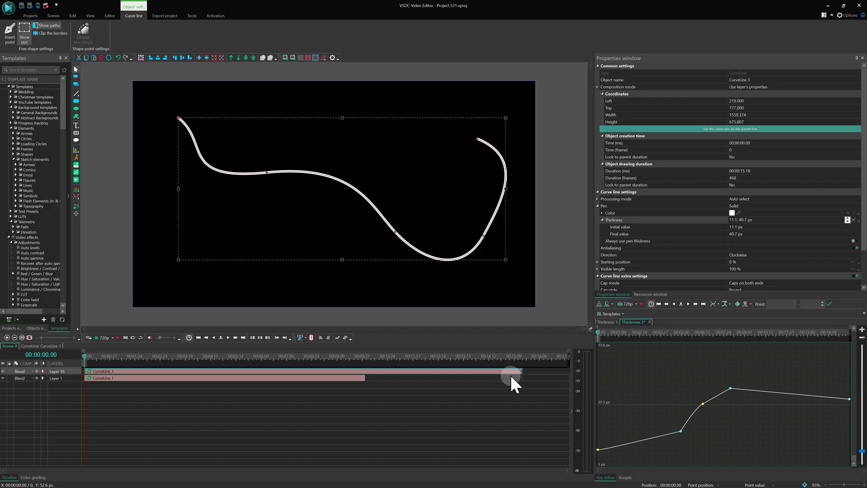
- Delete the 00:00:07.17 peak keyframe and all remaining middle thickness keyframes
left_click(730, 388)
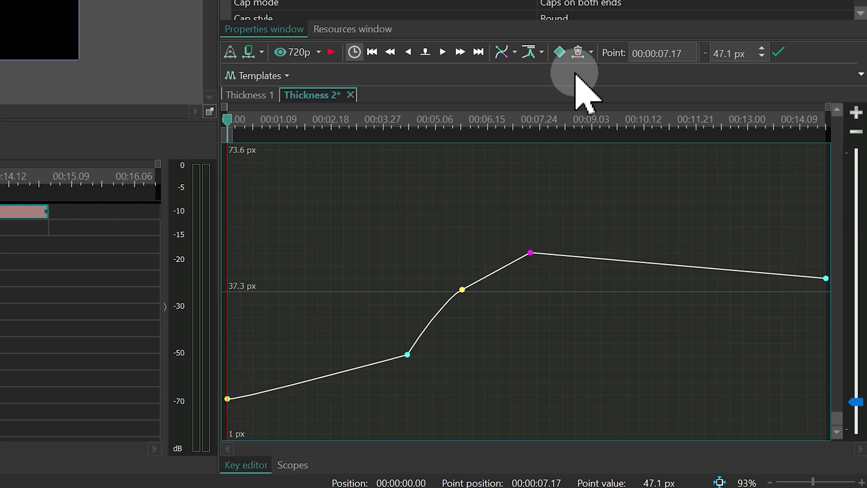
left_click(578, 52)
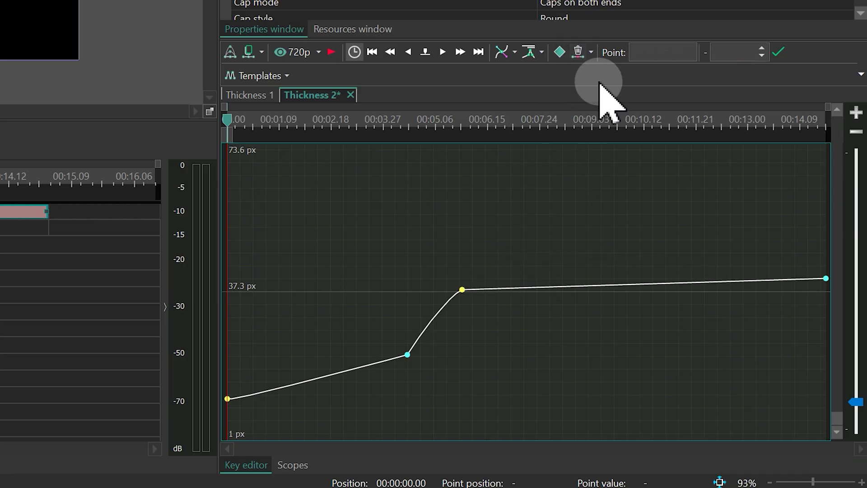
left_click(591, 52)
left_click(608, 86)
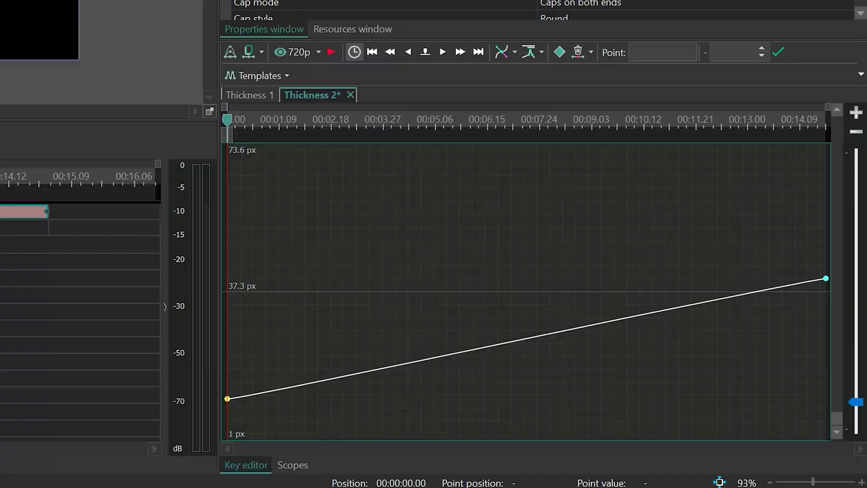
- Add a Starting position graph and apply an inverted Quint In template falling from 100% to 0%
left_click(852, 69)
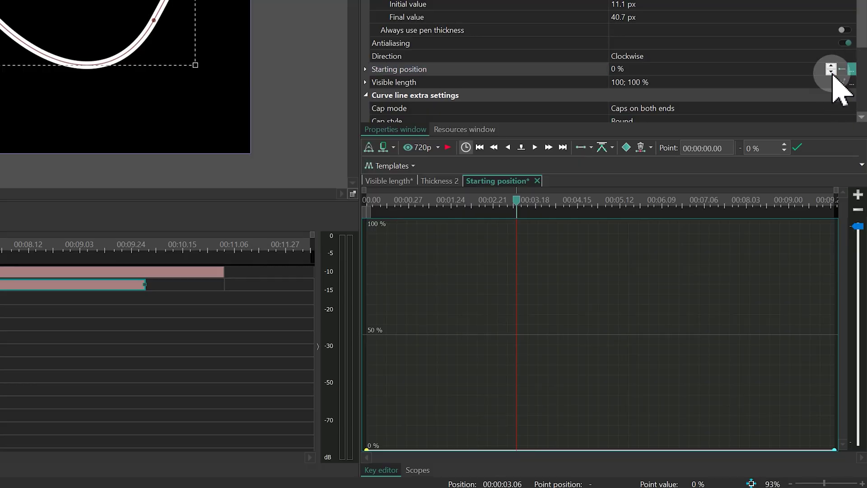
left_click(411, 166)
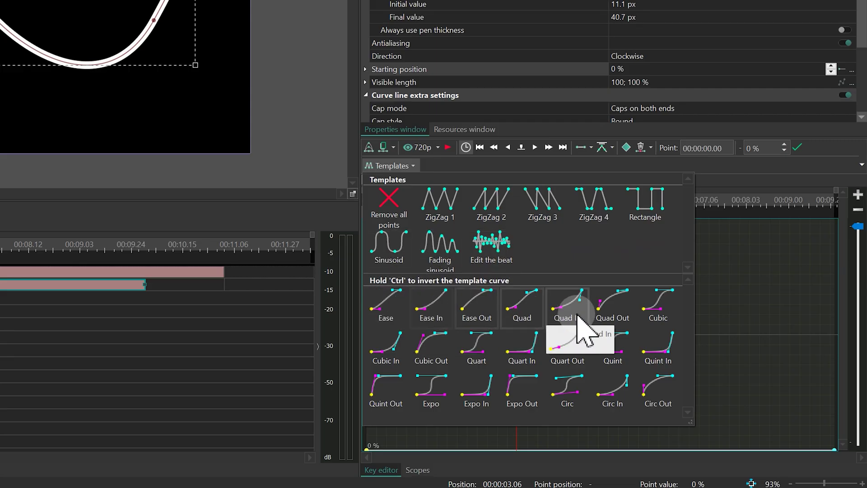
left_click(664, 354)
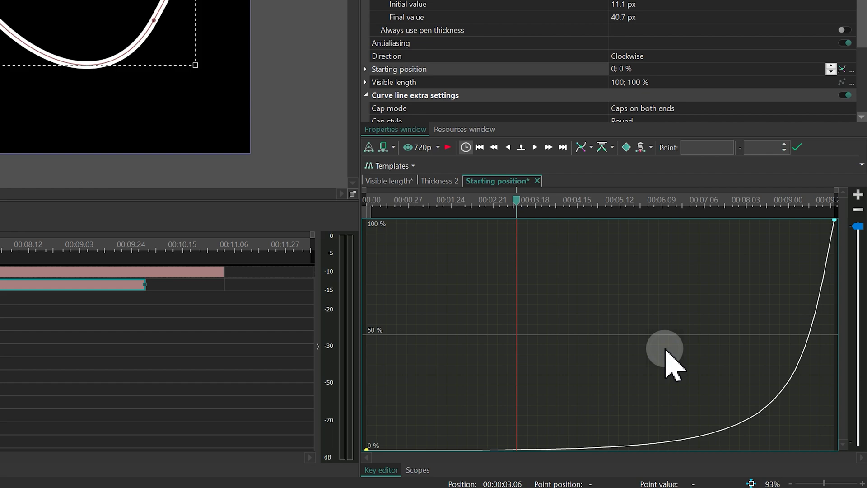
left_click(420, 167)
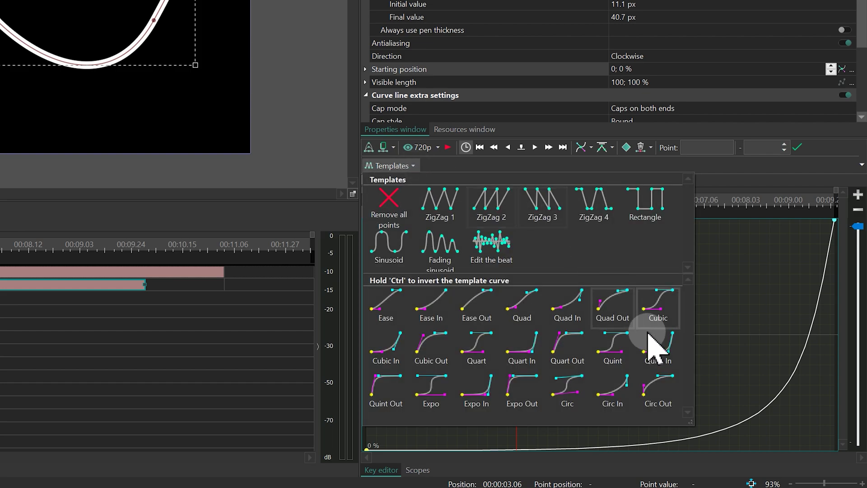
key("ctrl")
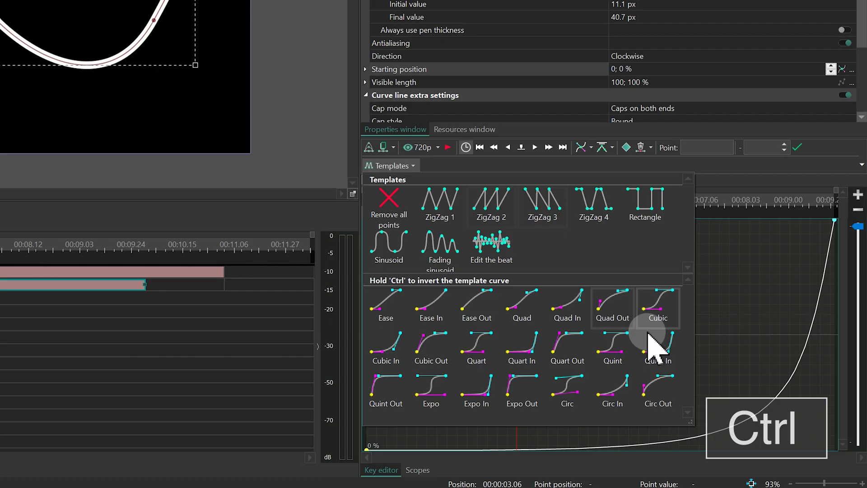
left_click(660, 351, "ctrl")
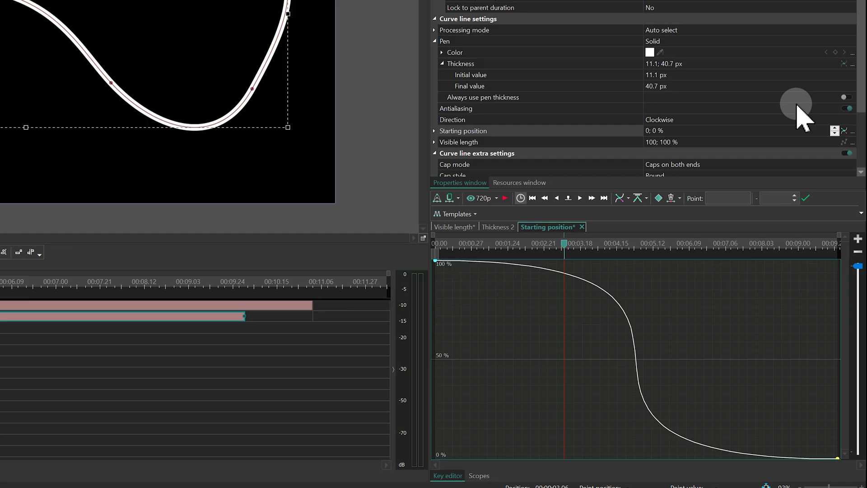
- Apply the Quad easing template so Starting position rises from 0% to 100%
left_click(842, 130)
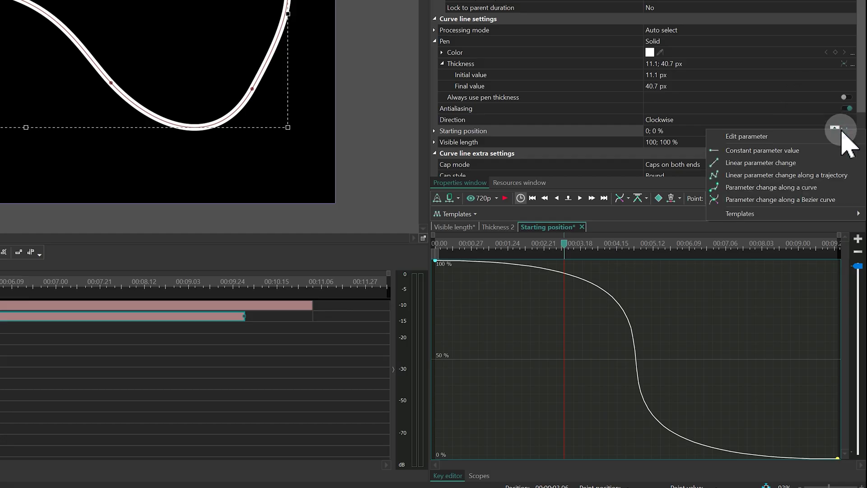
mouse_move(752, 212)
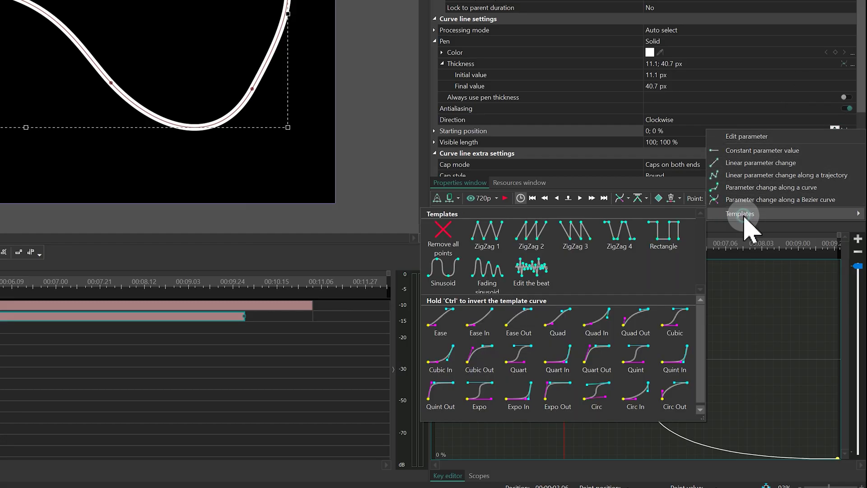
left_click(568, 329)
left_click(455, 214)
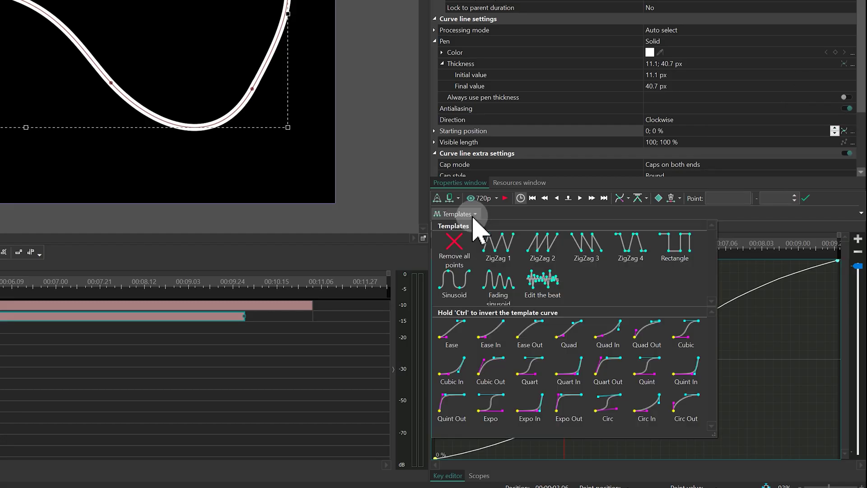
- Apply a Sinusoid template with Frequency 10, Maximum 50 and Minimum 10
left_click(455, 285)
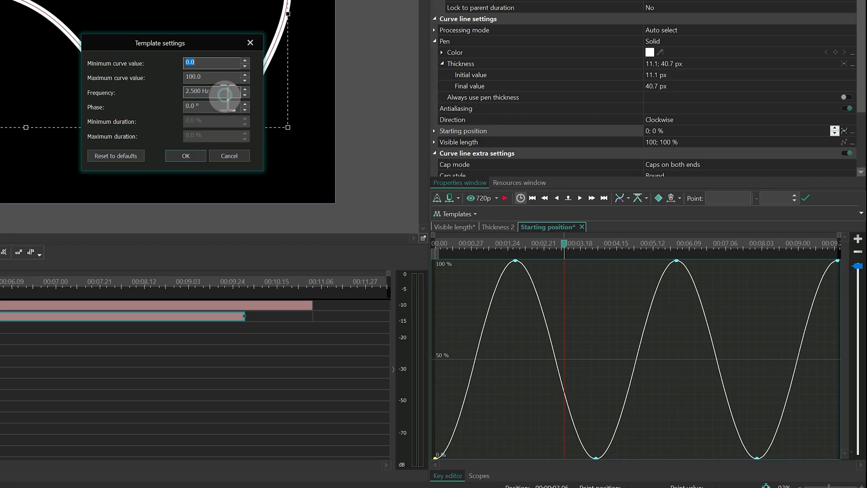
left_click(225, 92)
type("10")
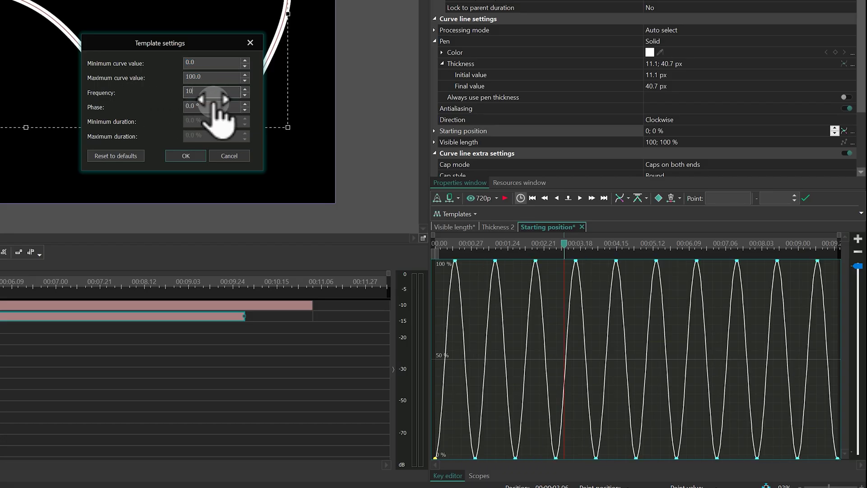
left_click(217, 78)
type("50")
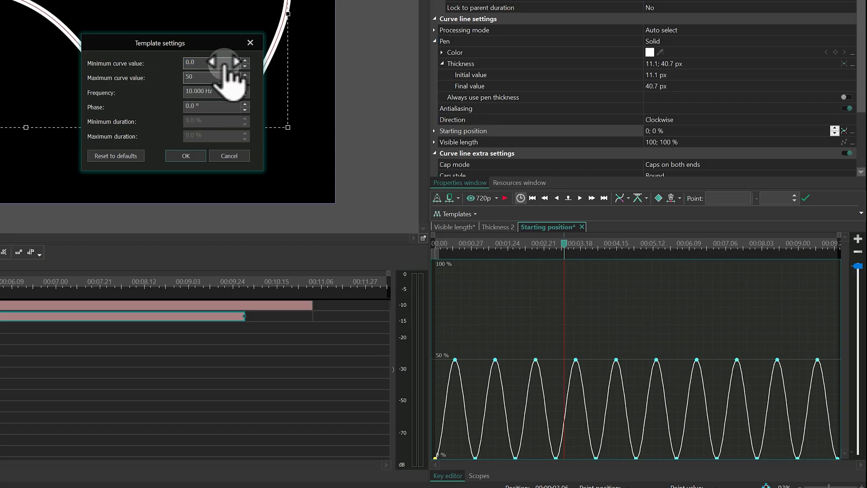
left_click(224, 64)
type("10")
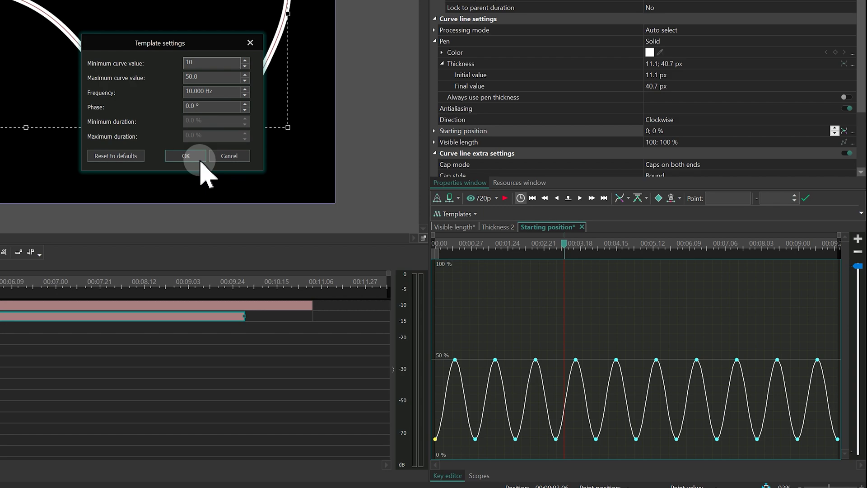
left_click(186, 156)
left_click(455, 213)
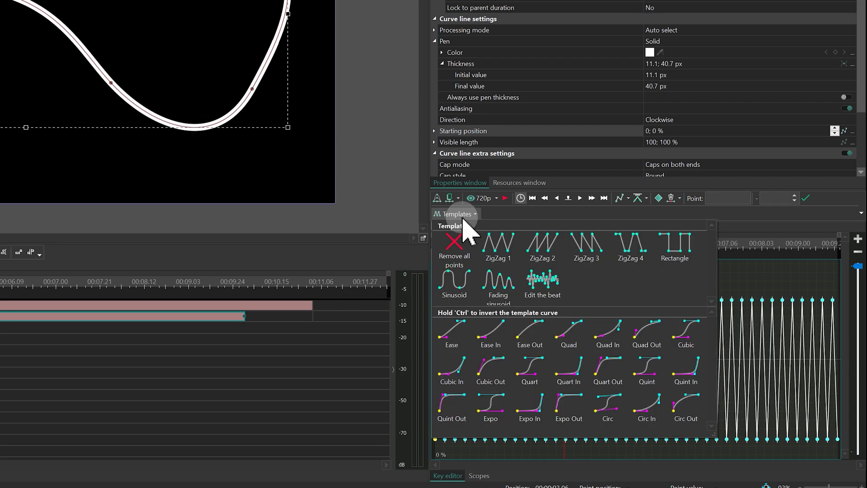
- Apply the Fading sinusoid template with randomized peaks and random left and right control points
left_click(507, 287)
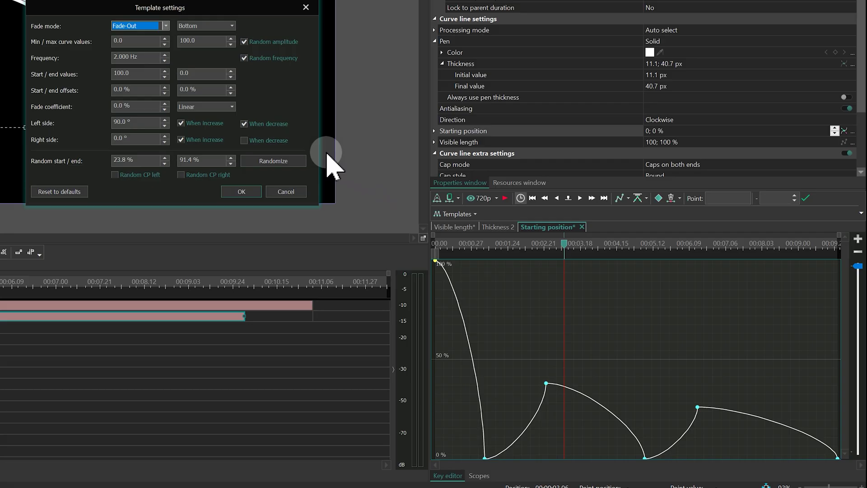
left_click(289, 167)
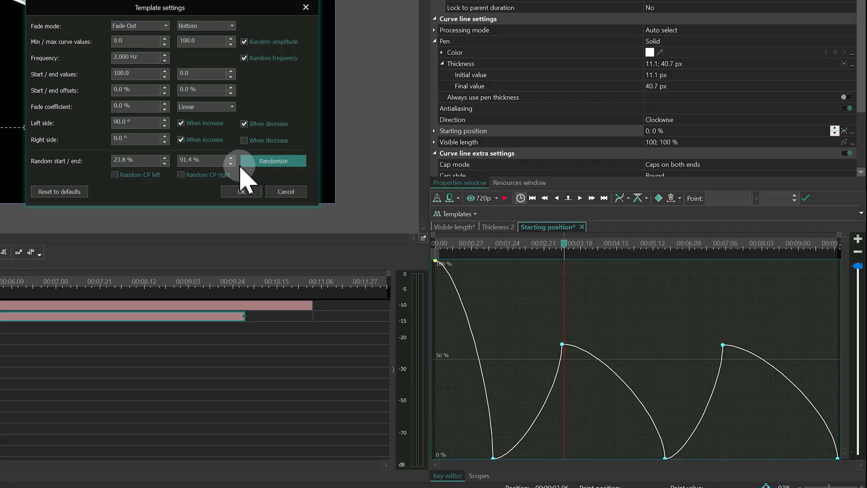
left_click(204, 175)
left_click(116, 174)
left_click(293, 163)
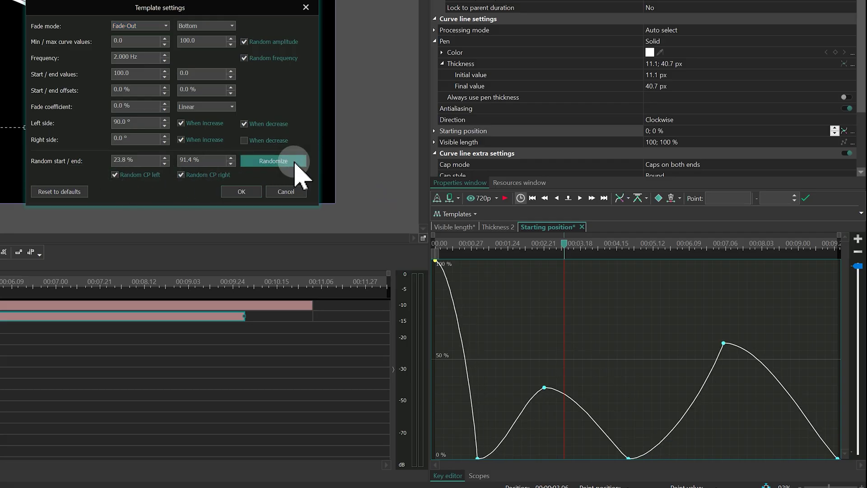
left_click(290, 164)
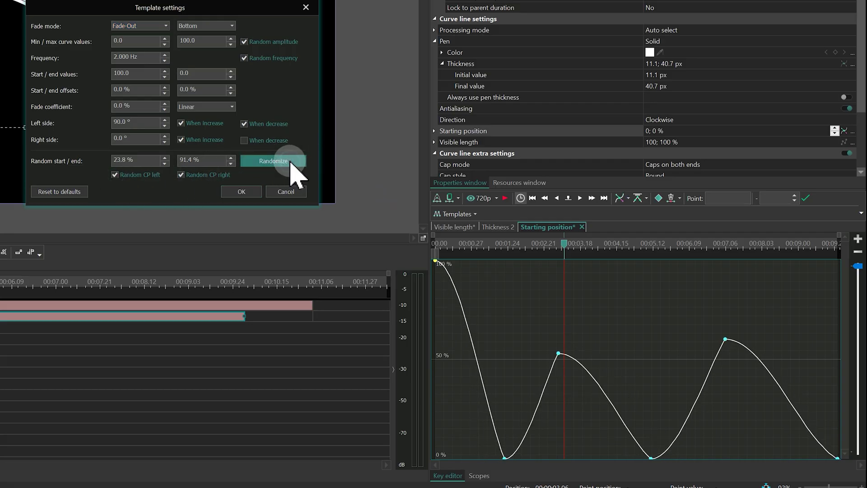
- Set the fading sinusoid to Frequency 4, Fade-Out mode and a Minimum of 10
double_click(154, 58)
type("4")
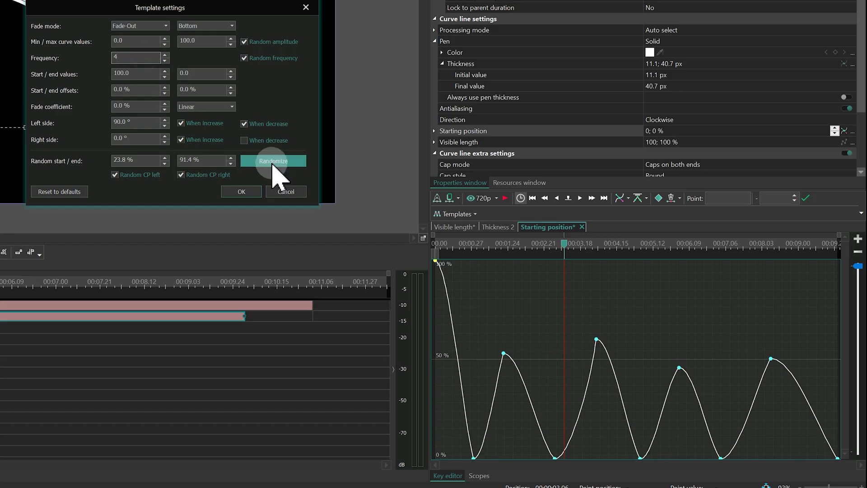
left_click(135, 35)
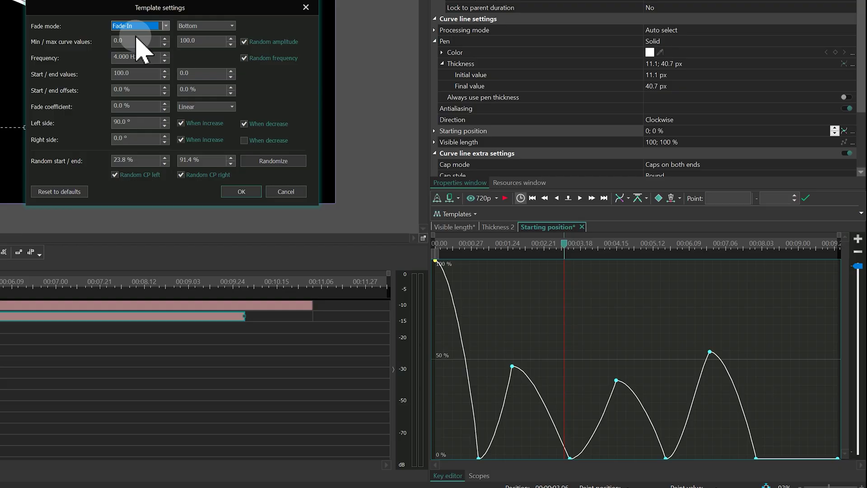
key("Down")
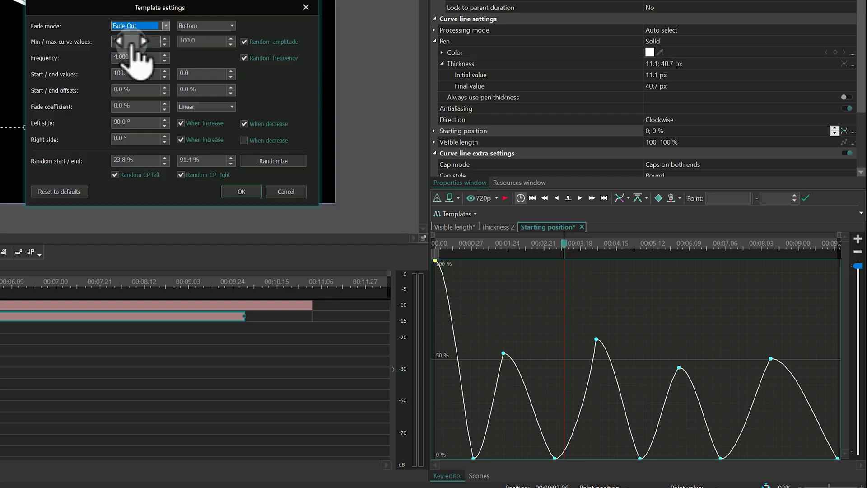
left_click(135, 41)
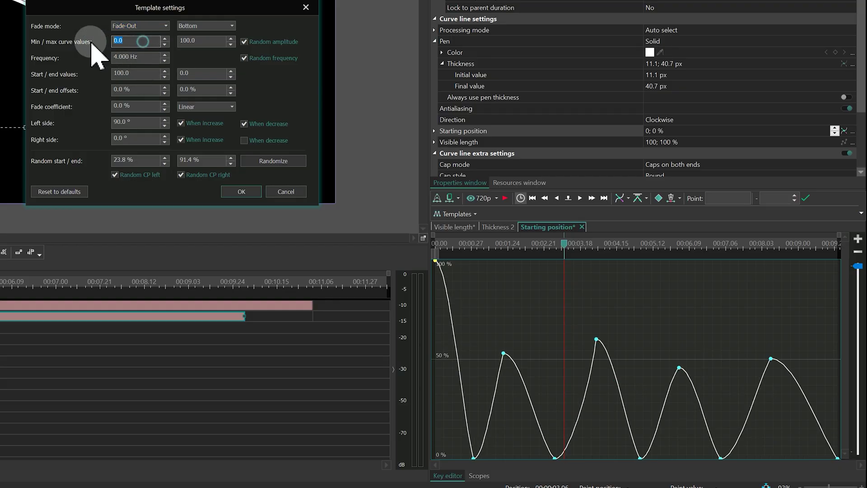
type("10")
key("Tab")
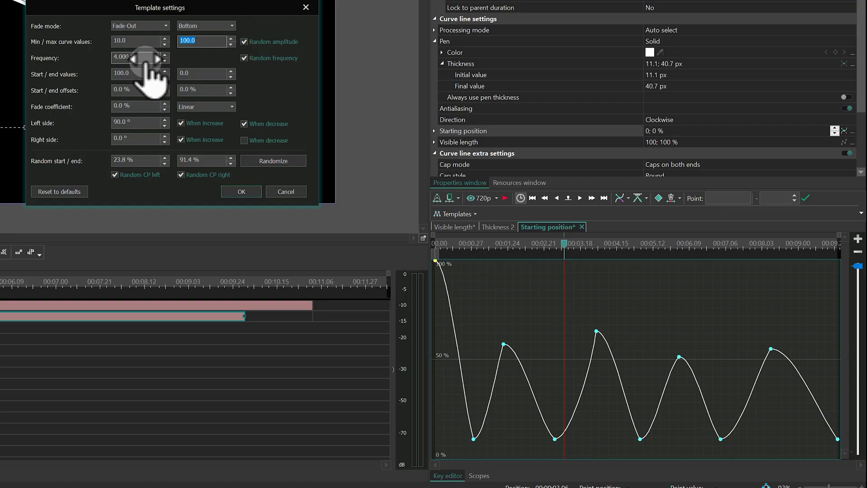
left_click_drag(149, 74, 187, 77)
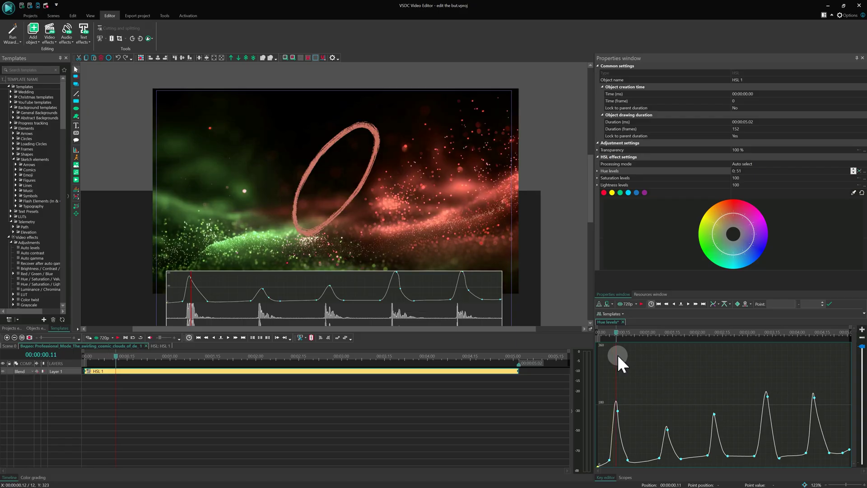
left_click(616, 354)
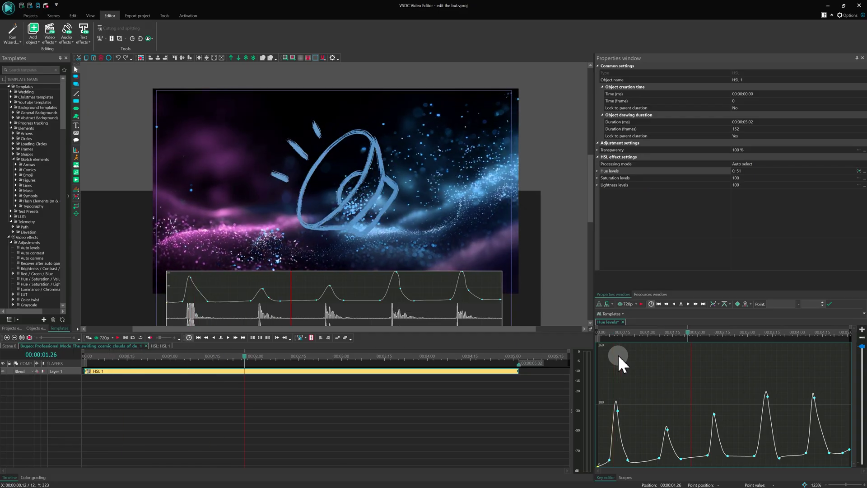
- Stop playback, trim the Layer 17 audio clip to about 15 seconds, and open the curve templates list
left_click(617, 354)
left_click(641, 331)
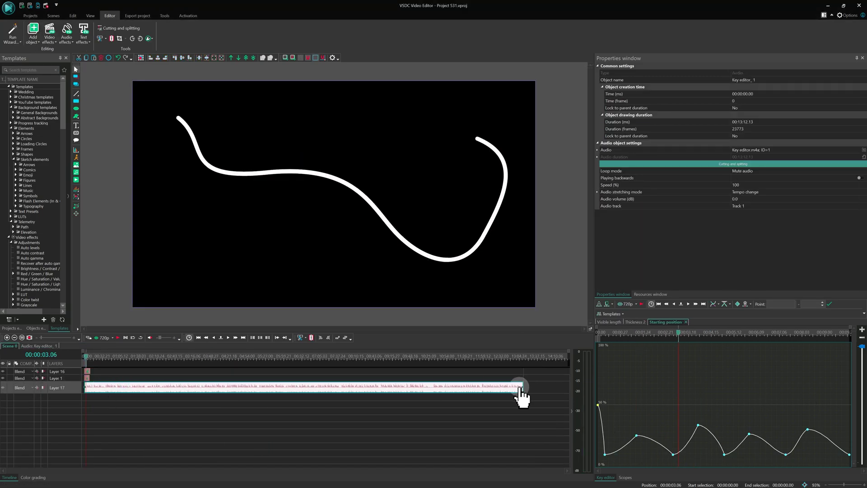
left_click_drag(522, 384, 159, 385)
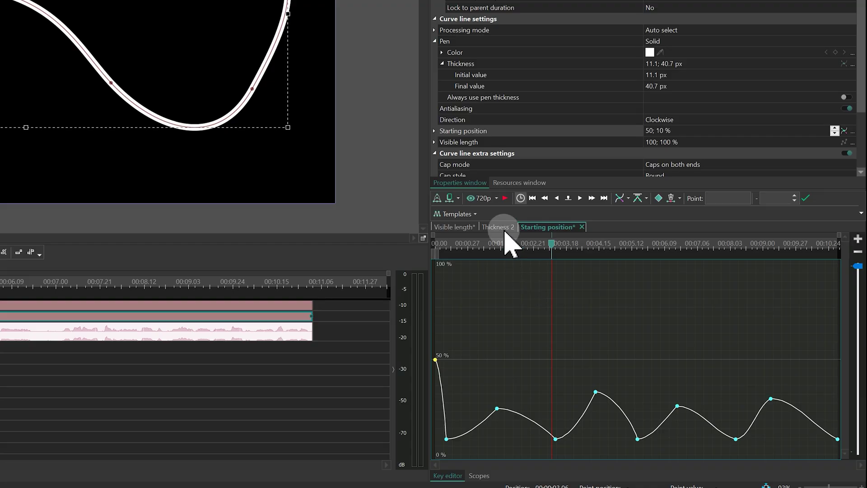
left_click(610, 313)
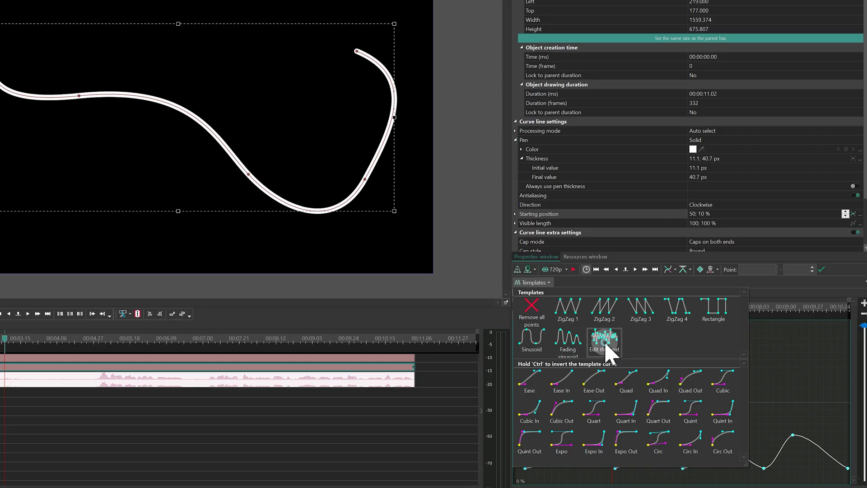
- Generate beat points from the audio, comparing the Maximum sensitivity and Merge nearby points presets
left_click(544, 291)
left_click(315, 42)
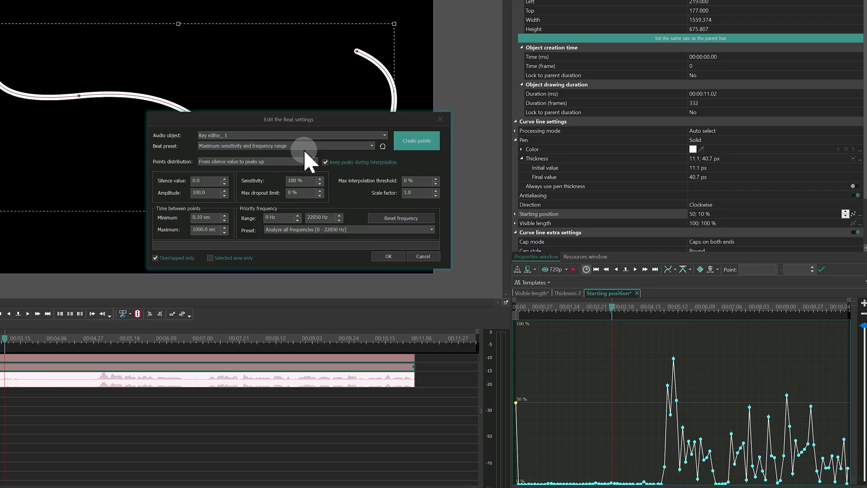
left_click(323, 146)
left_click(279, 159)
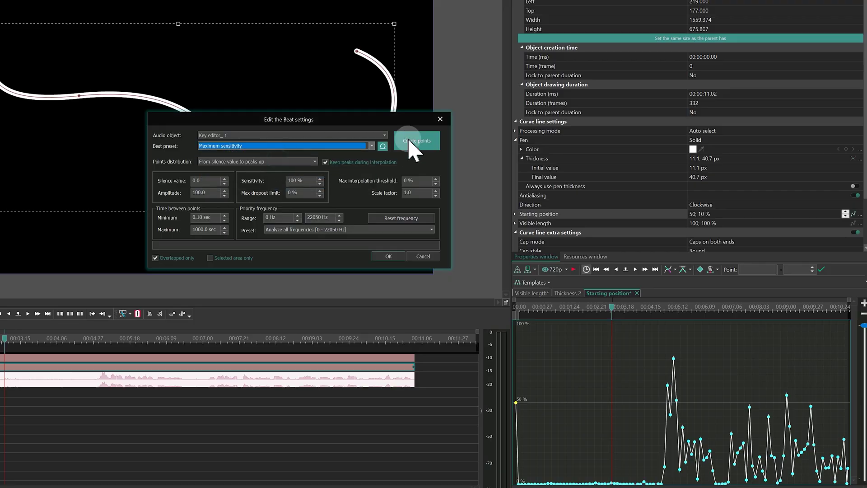
left_click(413, 141)
left_click(322, 147)
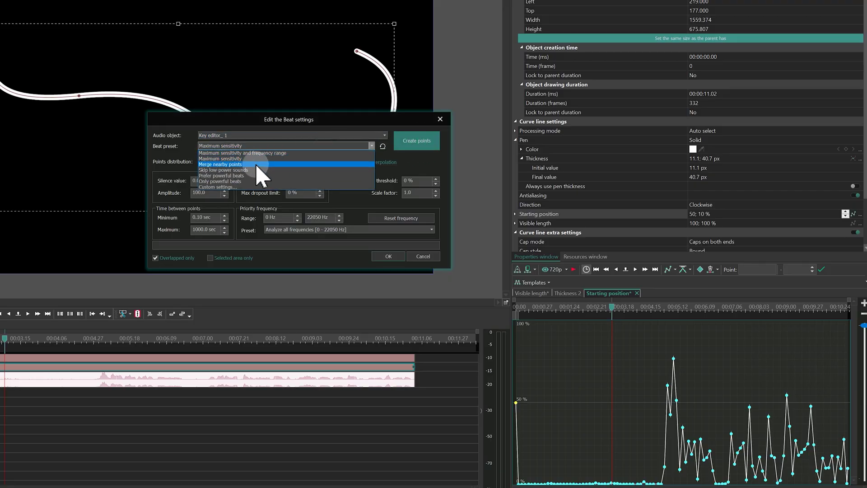
left_click(310, 164)
left_click(406, 143)
- Try Skip low-power sounds, revert to Merge nearby points, and regenerate using the violin 400–700 Hz range
left_click(328, 147)
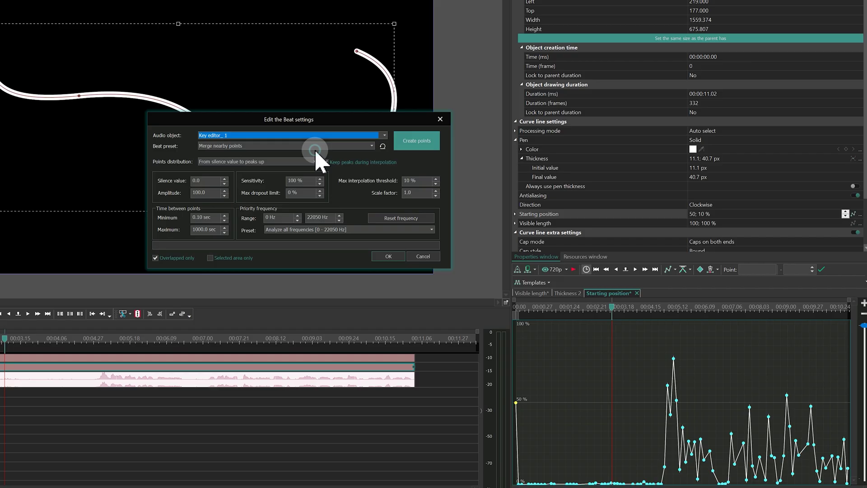
left_click(267, 172)
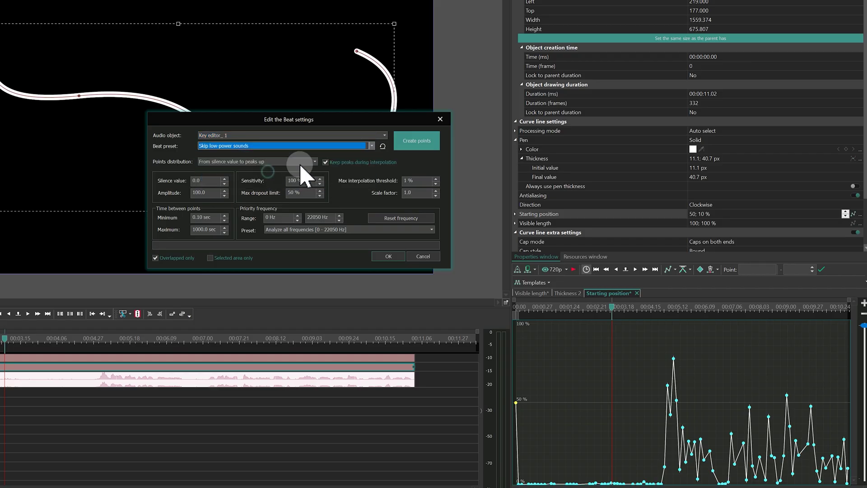
left_click(418, 141)
key("ctrl+z")
left_click(336, 230)
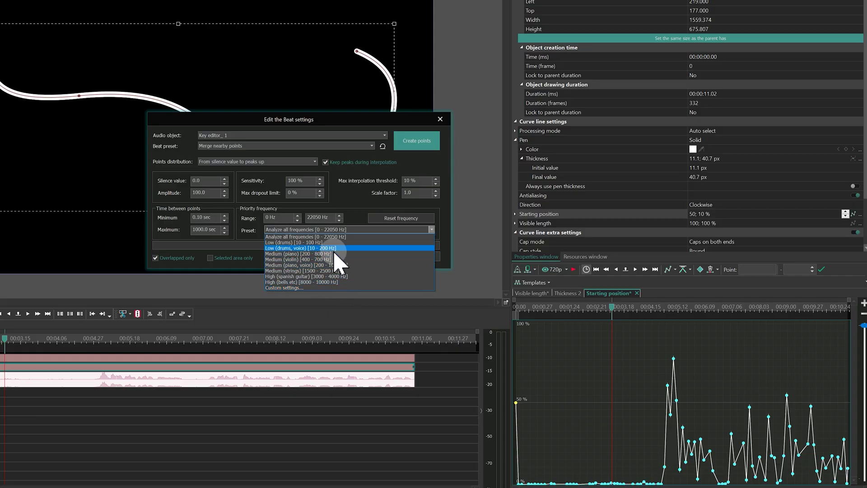
left_click(329, 260)
left_click(409, 146)
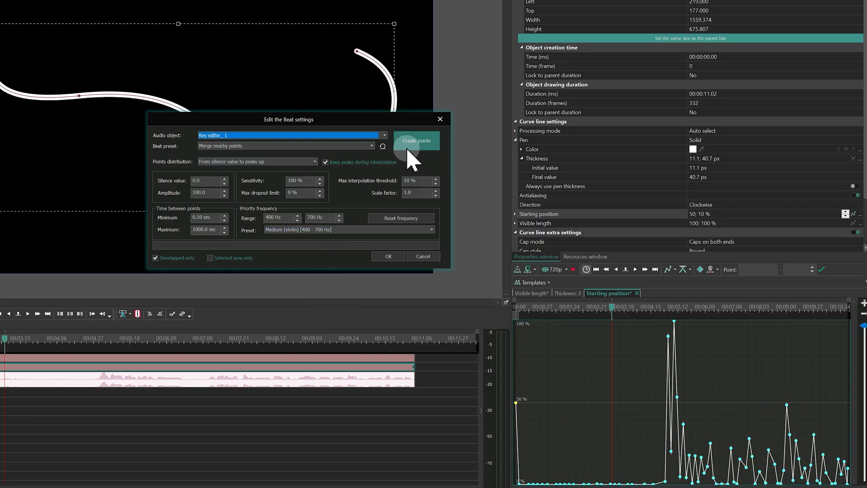
- Regenerate the beat points with silence value 10 and amplitude 20
left_click(209, 181)
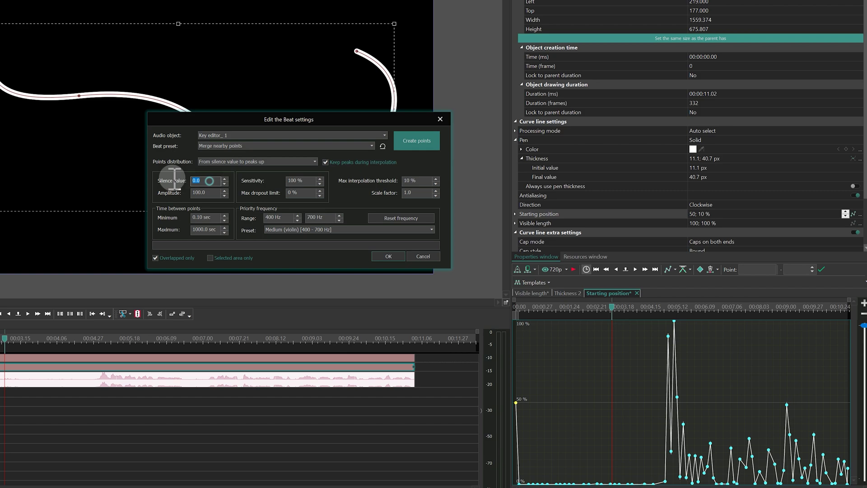
type("10")
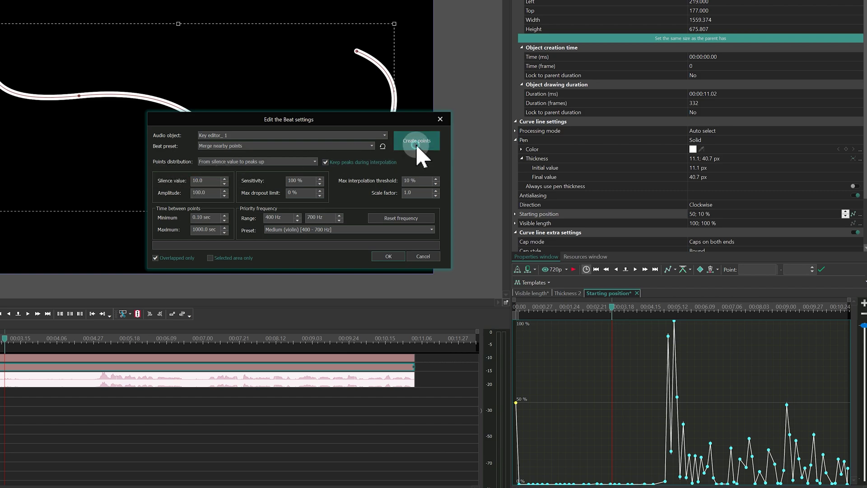
left_click(416, 145)
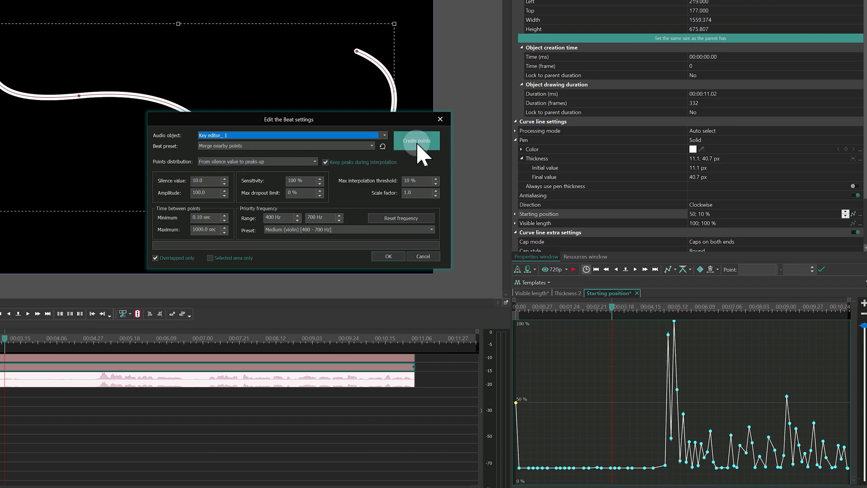
left_click(208, 193)
type("20")
left_click(416, 143)
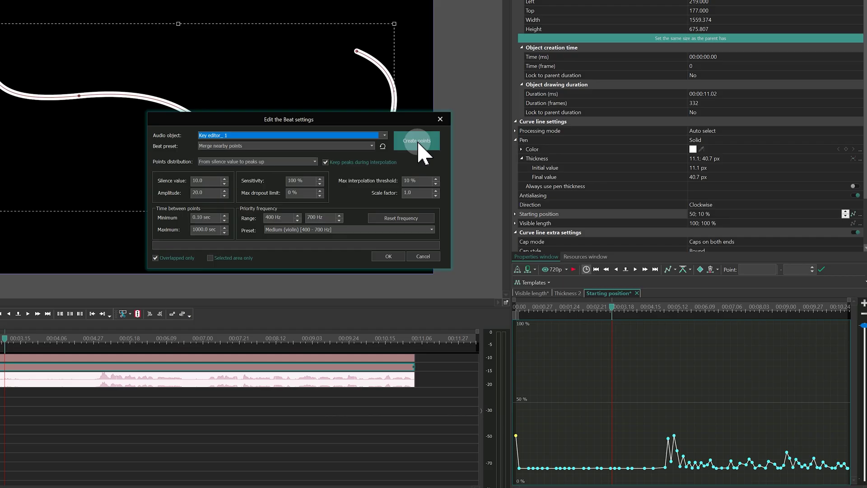
- Set 0.01 sec minimum spacing and try scale factor 2, settling on 0.5 for lower peaks
left_click(212, 218)
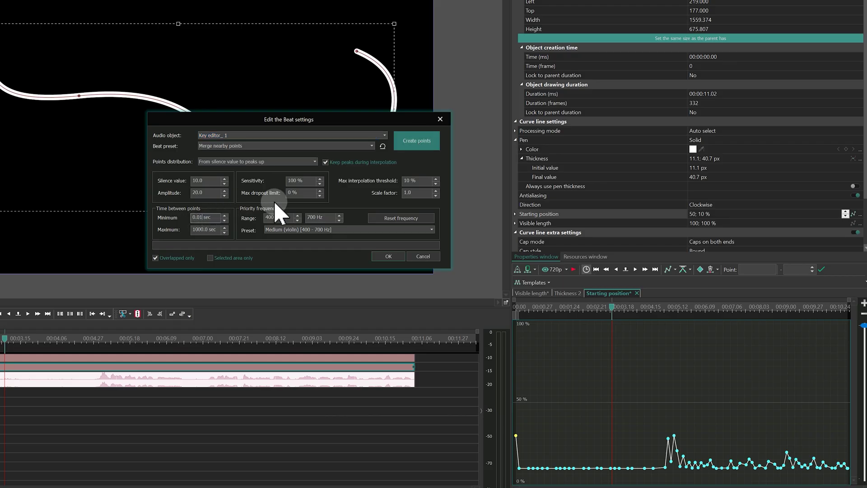
left_click(414, 142)
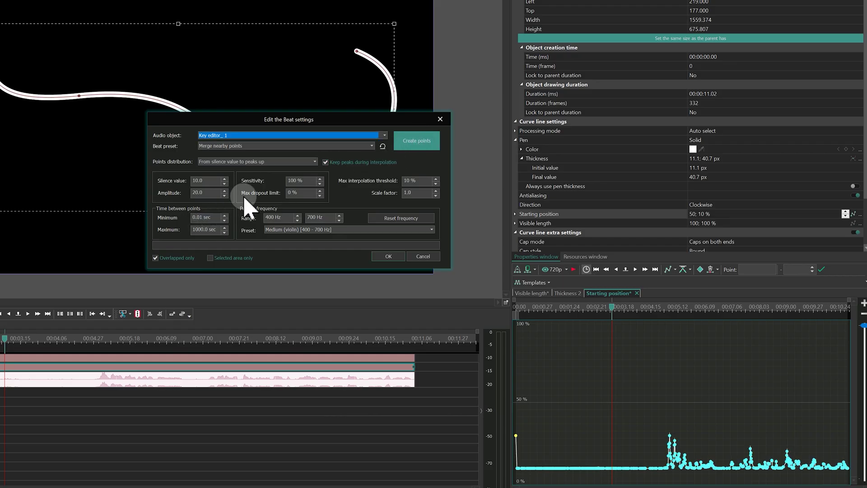
left_click(424, 179)
left_click(424, 193)
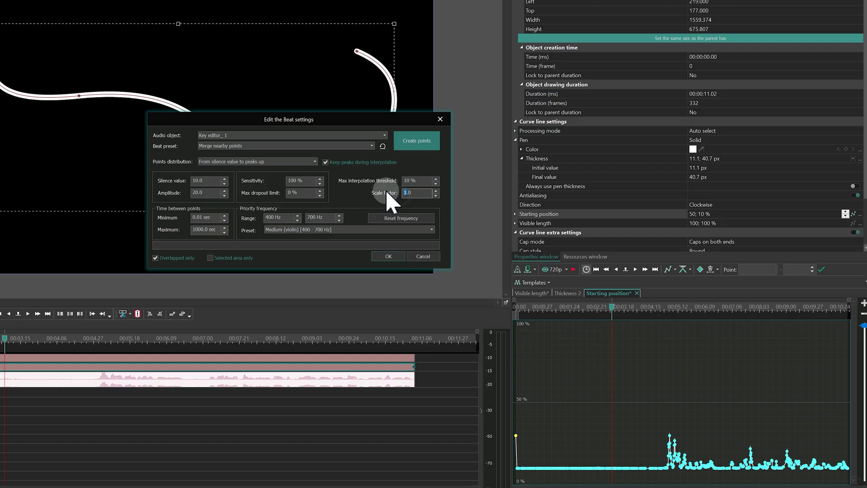
type("2")
left_click(413, 151)
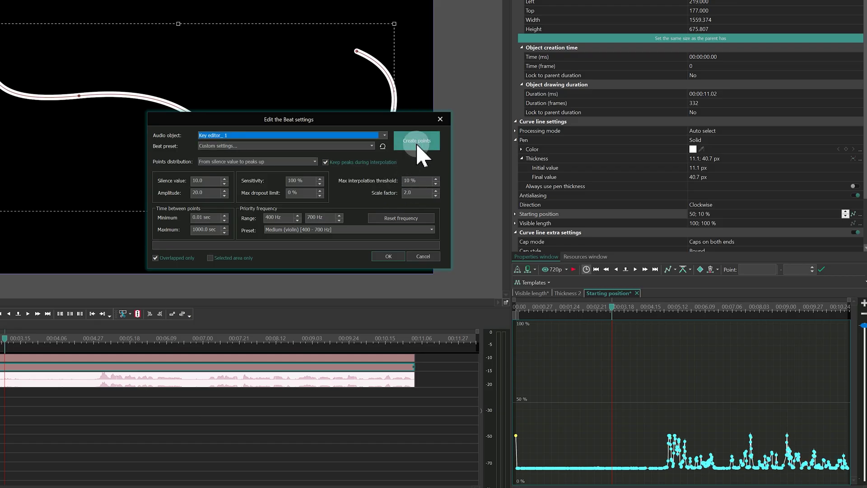
left_click(421, 193)
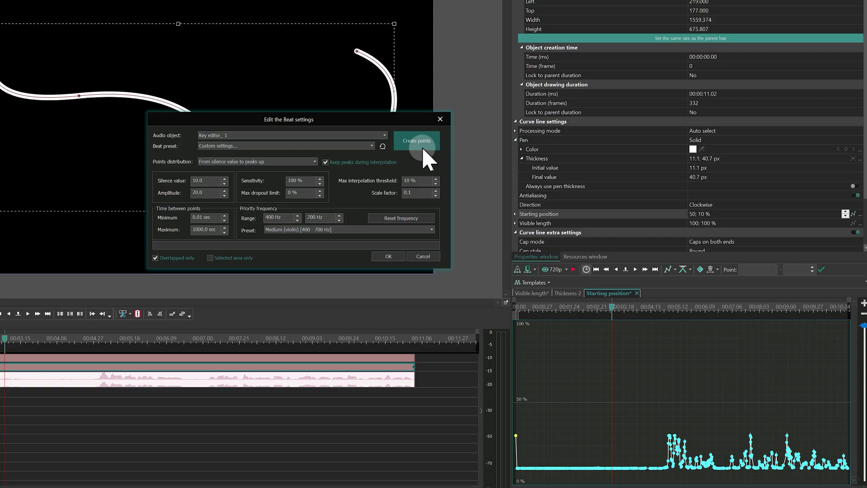
left_click(420, 192)
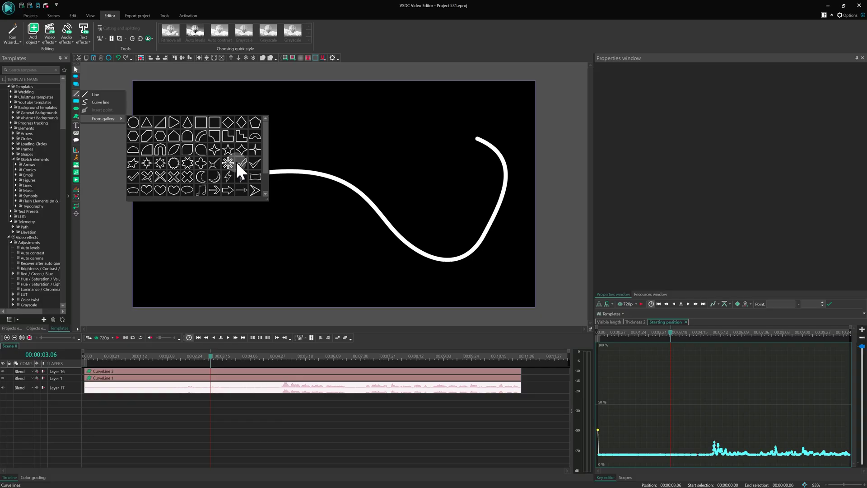
- Draw the zig-zag star curve in the scene's lower left and open its Color property for keyframing
key("Escape")
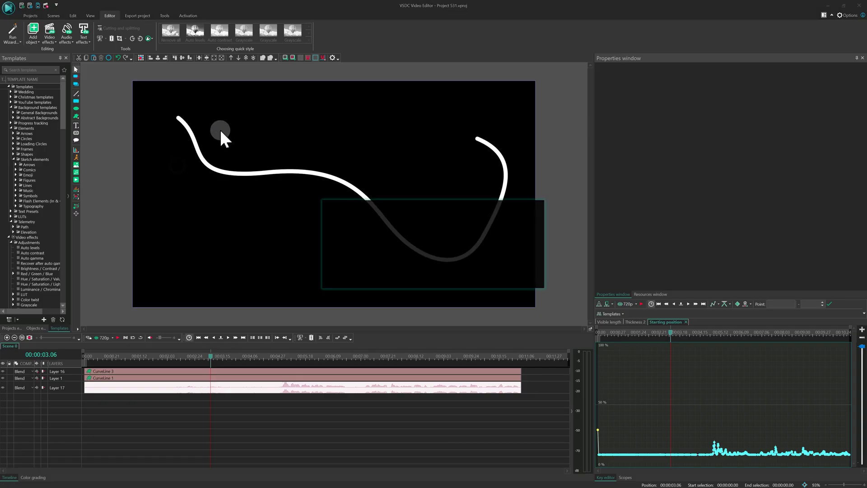
mouse_move(142, 189)
left_mouse_down()
mouse_move(290, 267)
mouse_move(281, 277)
mouse_move(257, 248)
mouse_move(239, 244)
left_mouse_up()
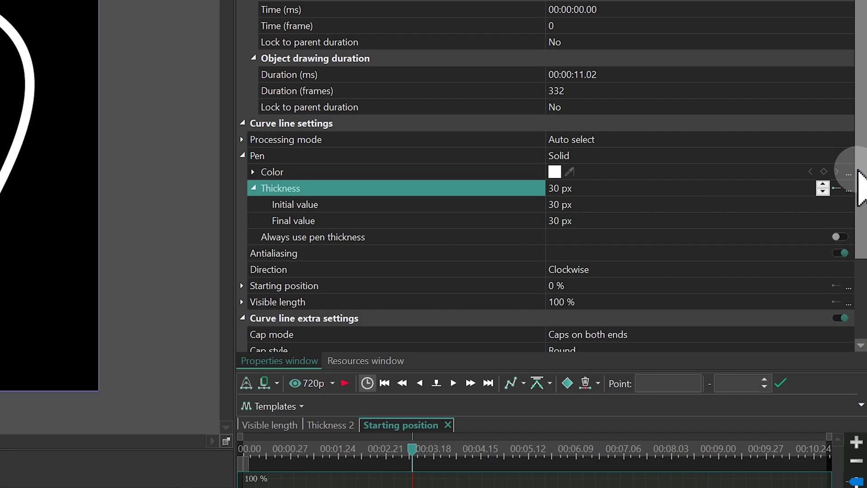
left_click(860, 213)
left_click(851, 172)
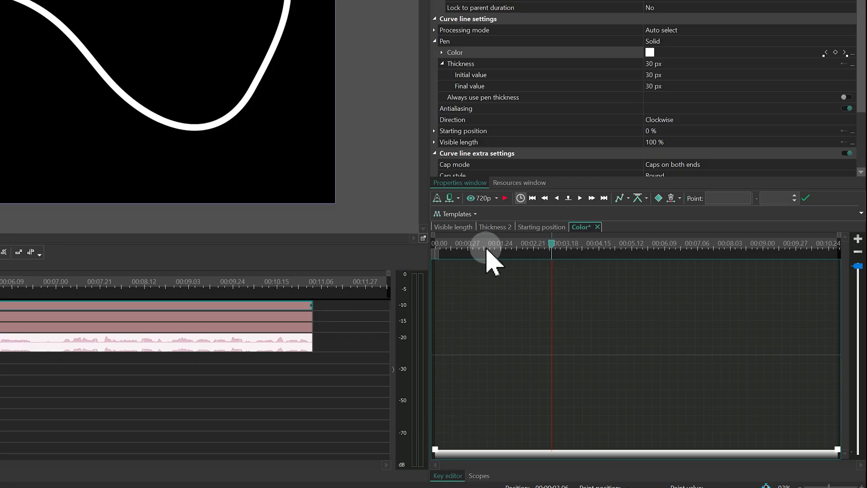
- Set the first Color keyframe at the start to cyan
left_click_drag(487, 248, 434, 247)
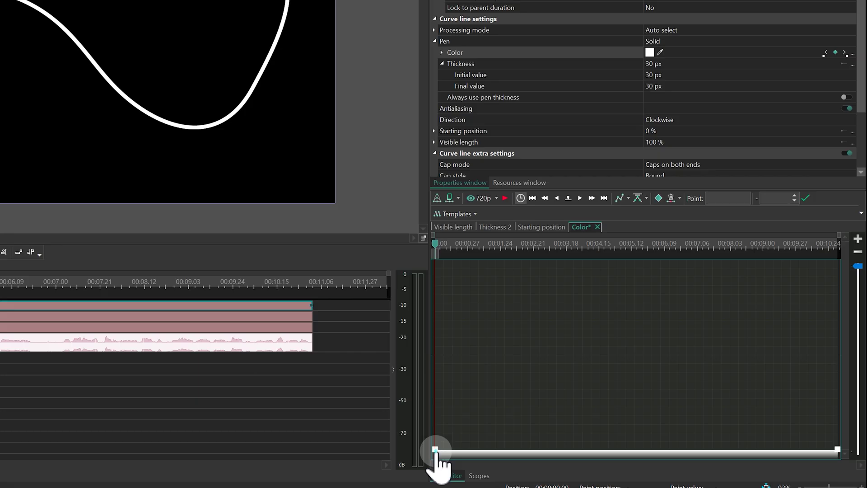
double_click(435, 450)
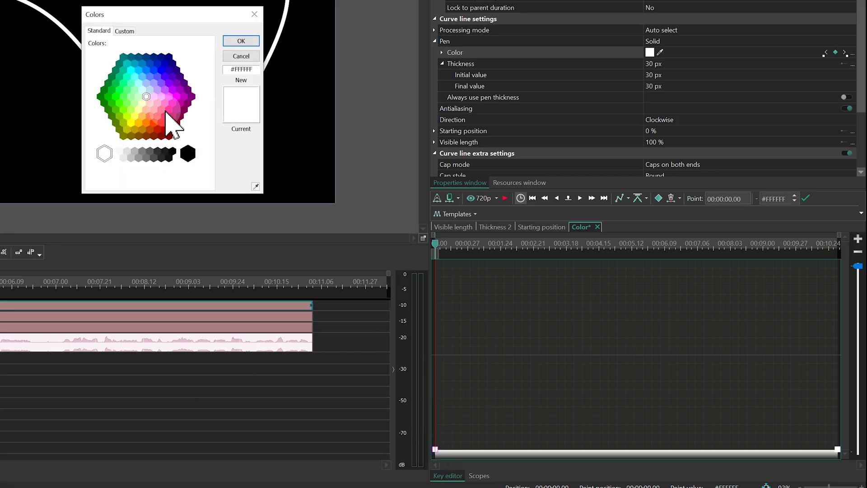
left_click(162, 122)
left_click(239, 40)
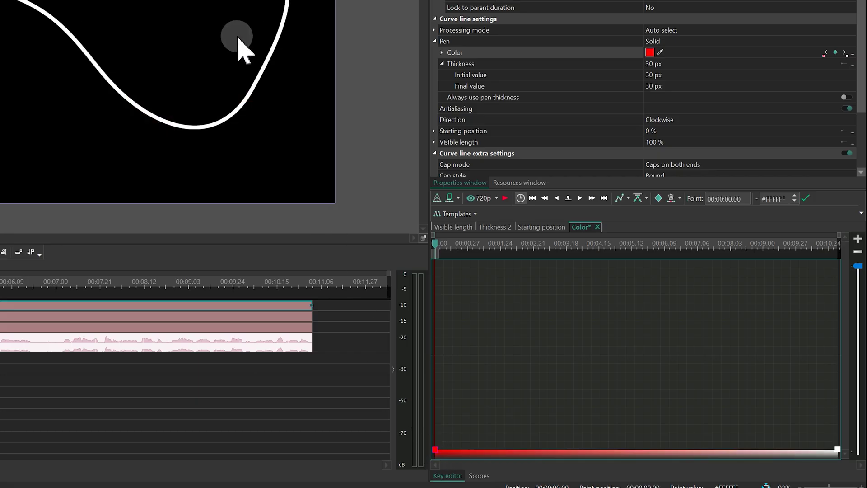
left_click_drag(435, 450, 434, 347)
- Add Color keyframes at 03.18 and 07.18, making the 07.18 key pink
double_click(573, 256)
left_click(712, 241)
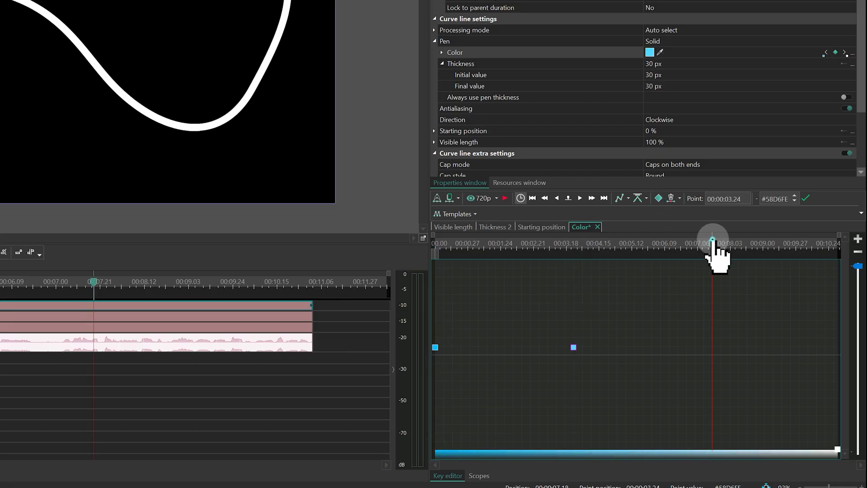
double_click(712, 347)
left_click_drag(712, 347, 712, 298)
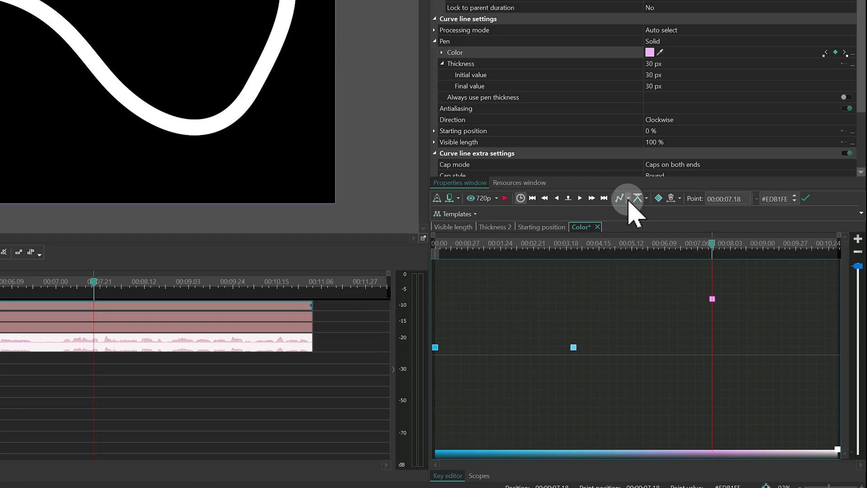
- Switch to curved interpolation, make the 03.18 key yellow-green, and smooth the transition curve
left_click(629, 201)
left_click(649, 266)
left_click_drag(573, 347, 617, 411)
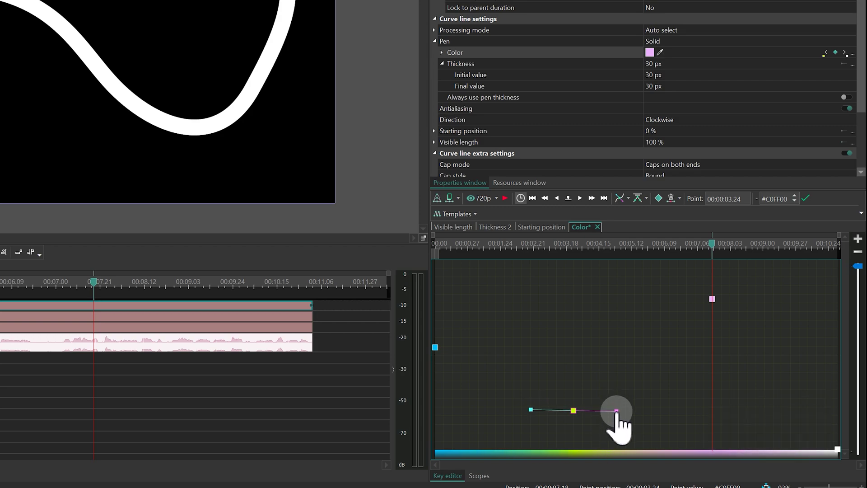
left_click_drag(531, 409, 573, 363)
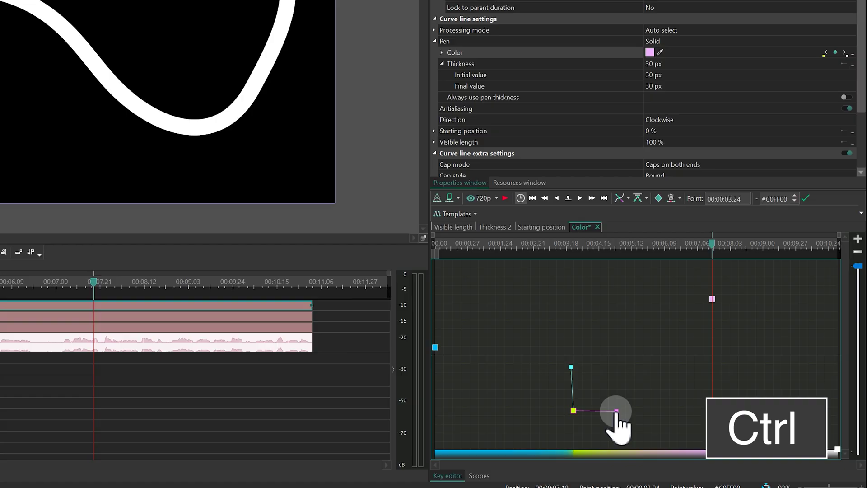
left_click_drag(617, 412, 720, 412)
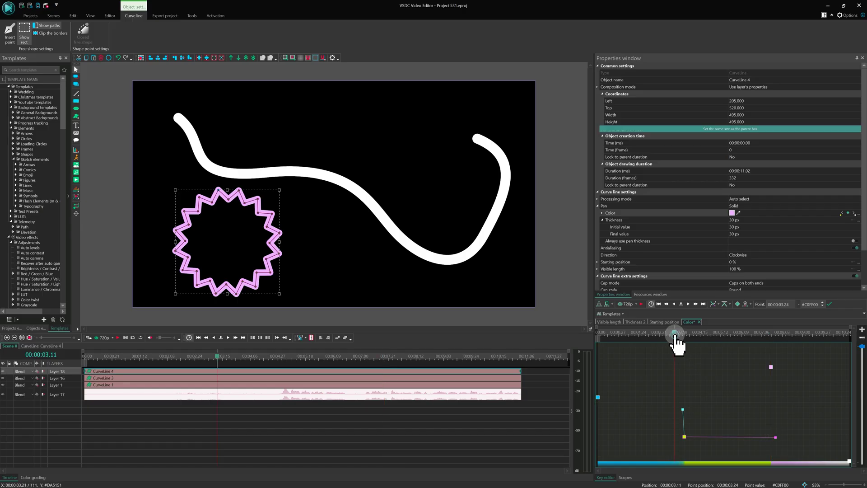
key("space")
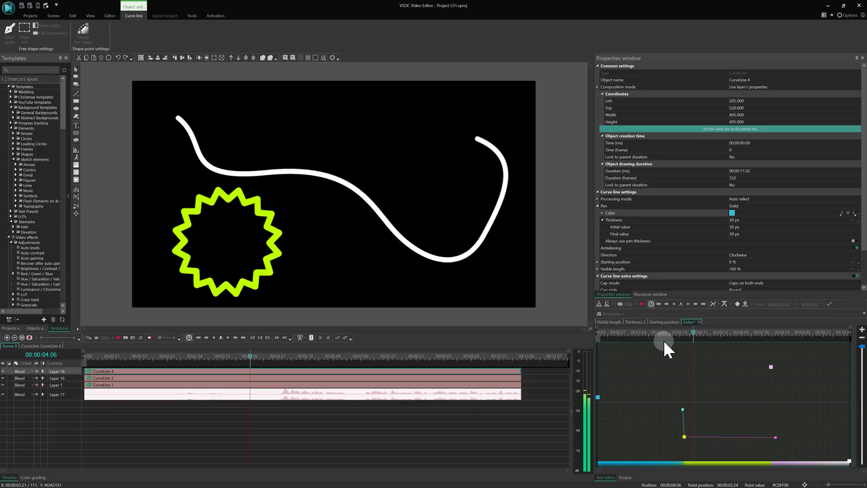
left_click(687, 407)
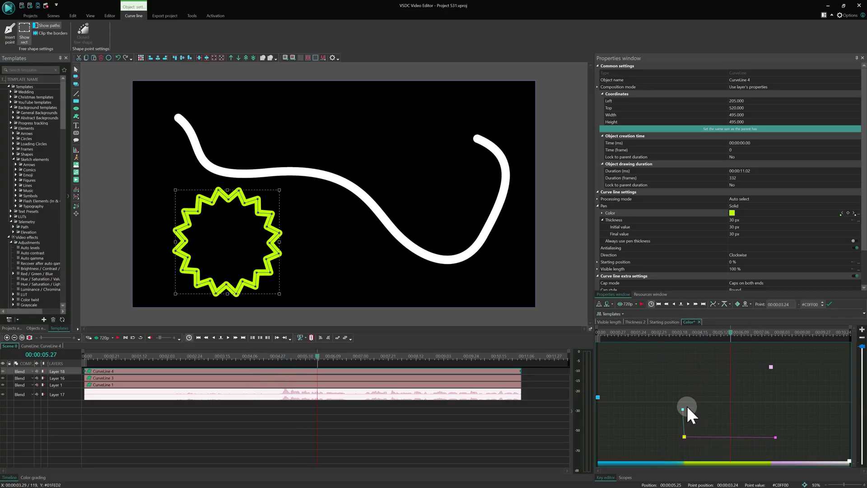
left_click(666, 336)
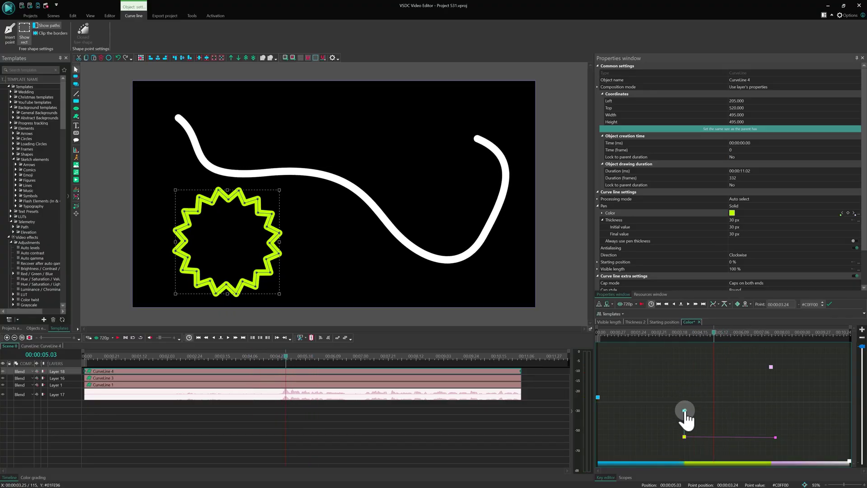